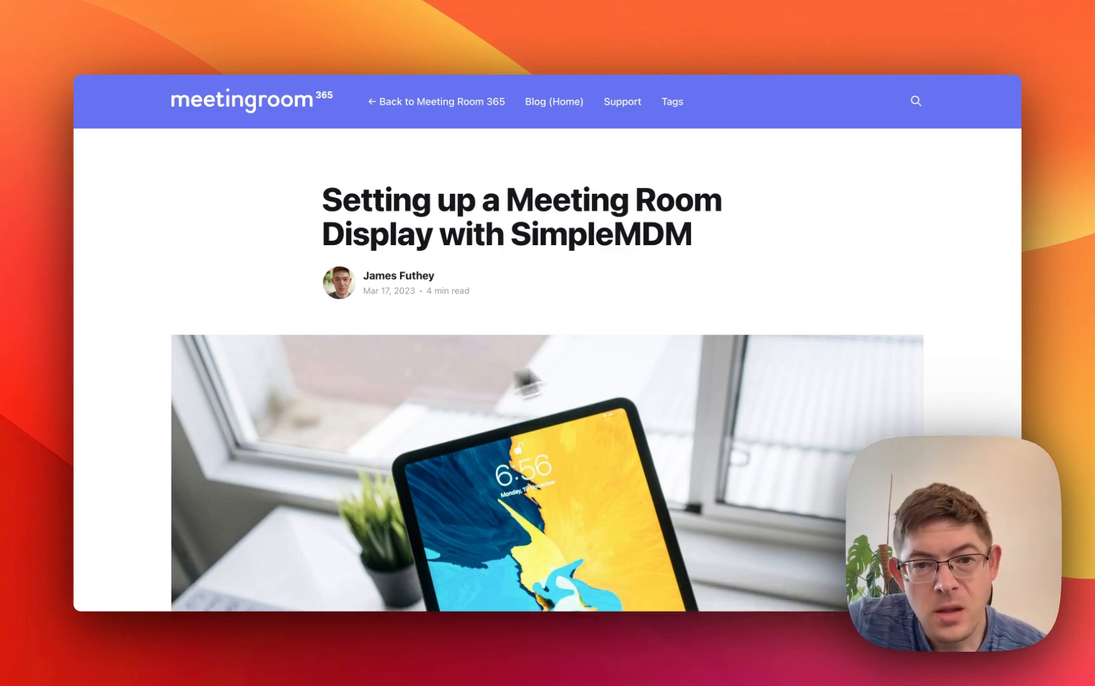
- Read the article's sections on why an MDM is needed and what SimpleMDM offers
scroll(649, 343, "down", 10)
scroll(648, 343, "down", 12)
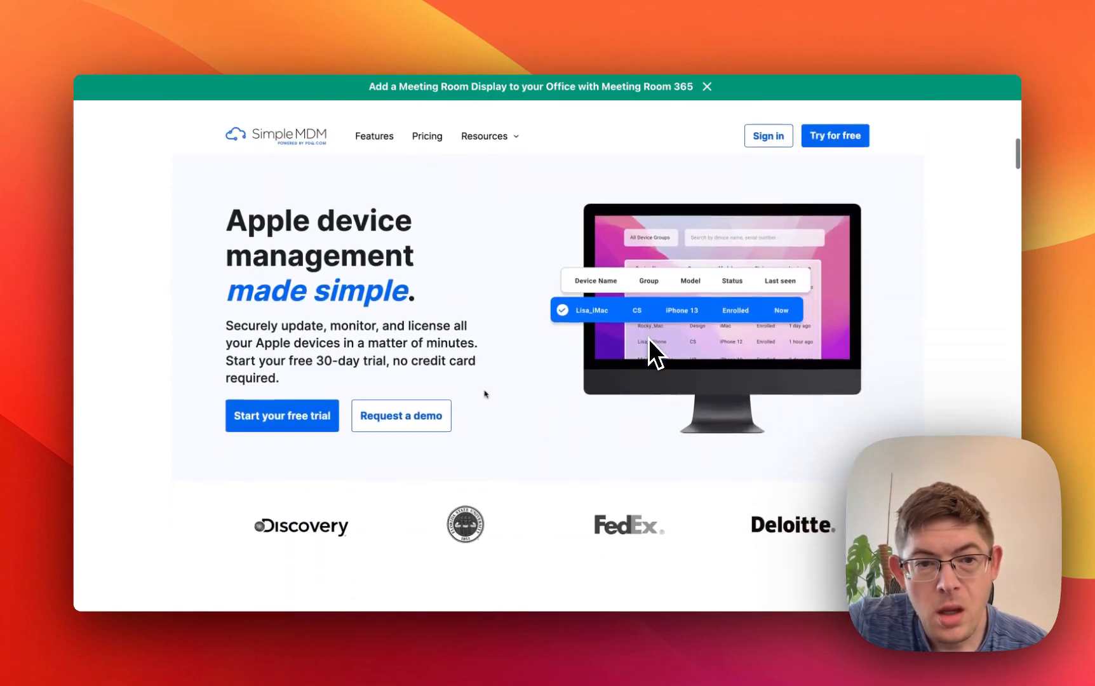
scroll(649, 346, "up", 10)
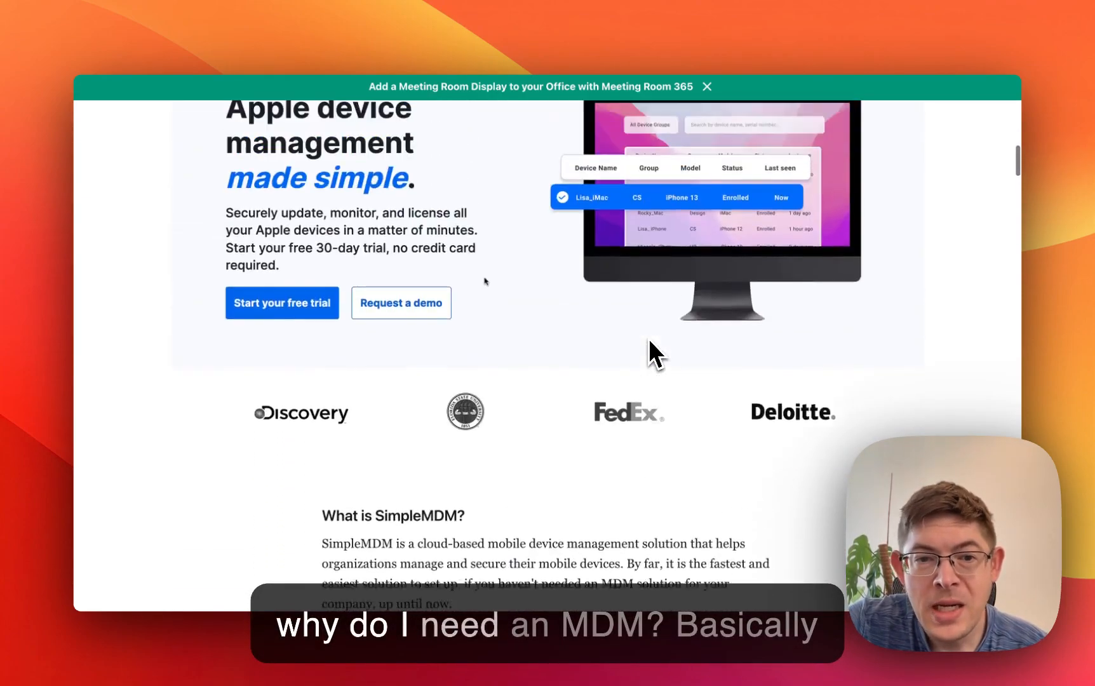
left_click_drag(372, 270, 611, 391)
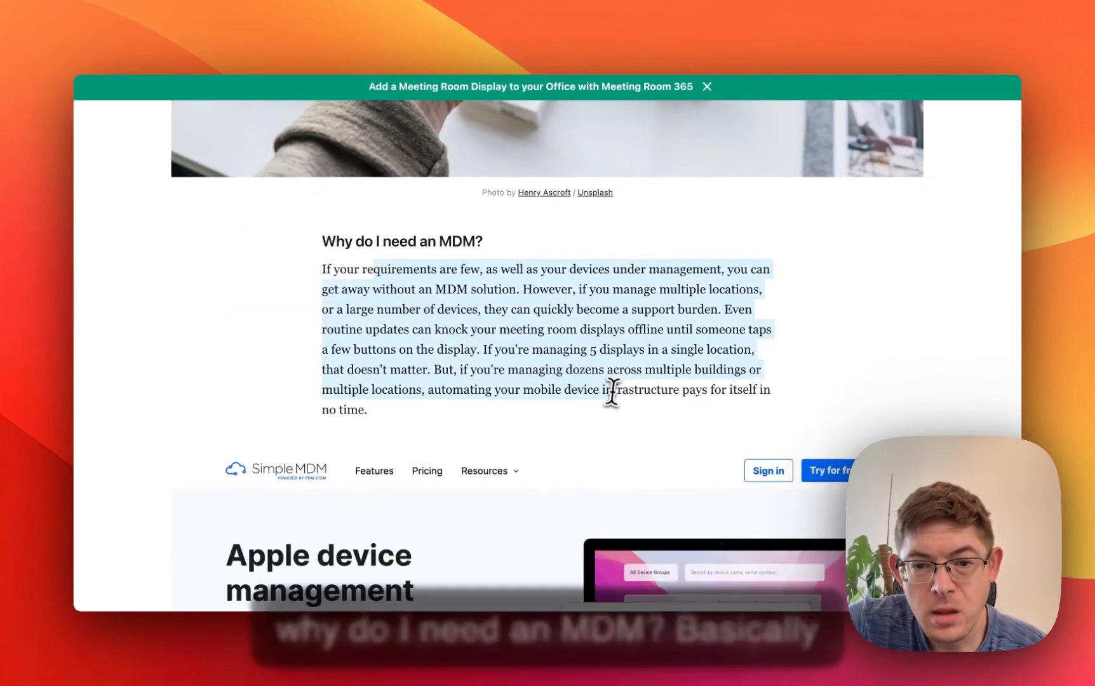
left_click(612, 392)
scroll(612, 391, "down", 6)
scroll(613, 390, "up", 1)
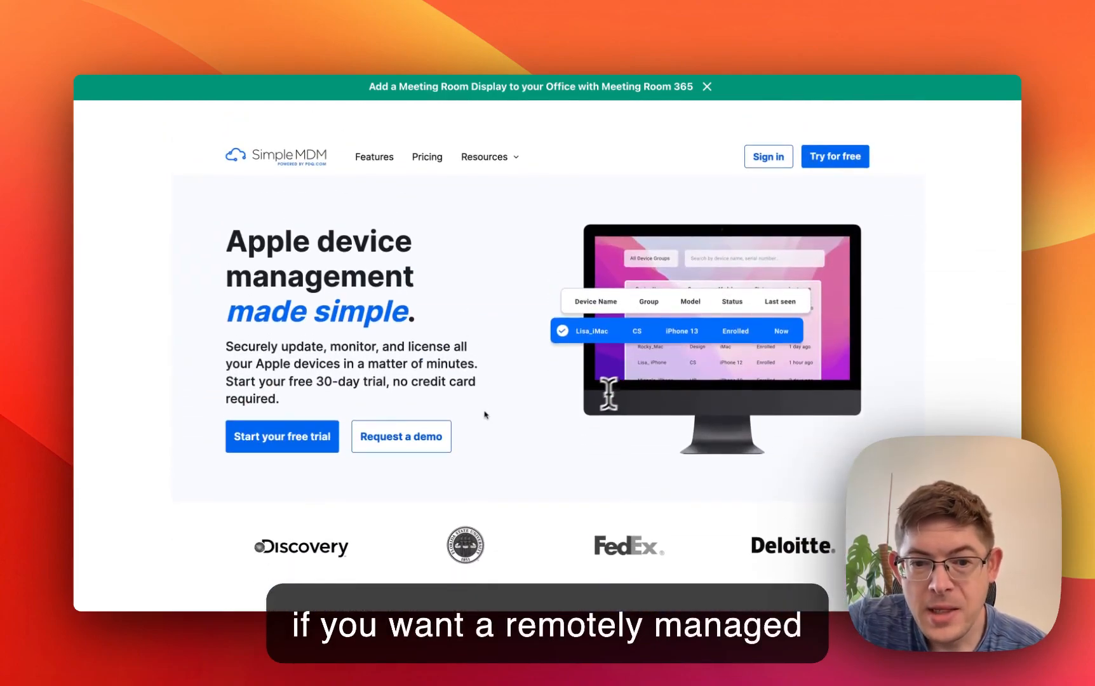
scroll(545, 437, "down", 3)
scroll(545, 437, "down", 6)
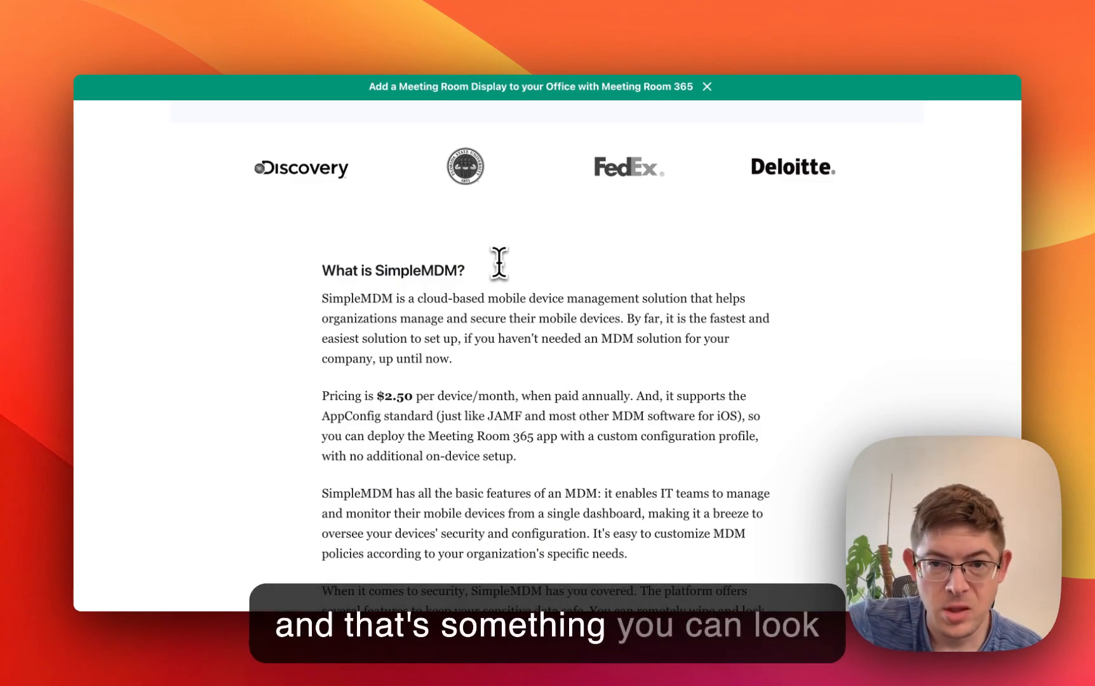
- Review the article's instructions for signing up with SimpleMDM and creating an Apple Push Certificate
scroll(515, 309, "down", 10)
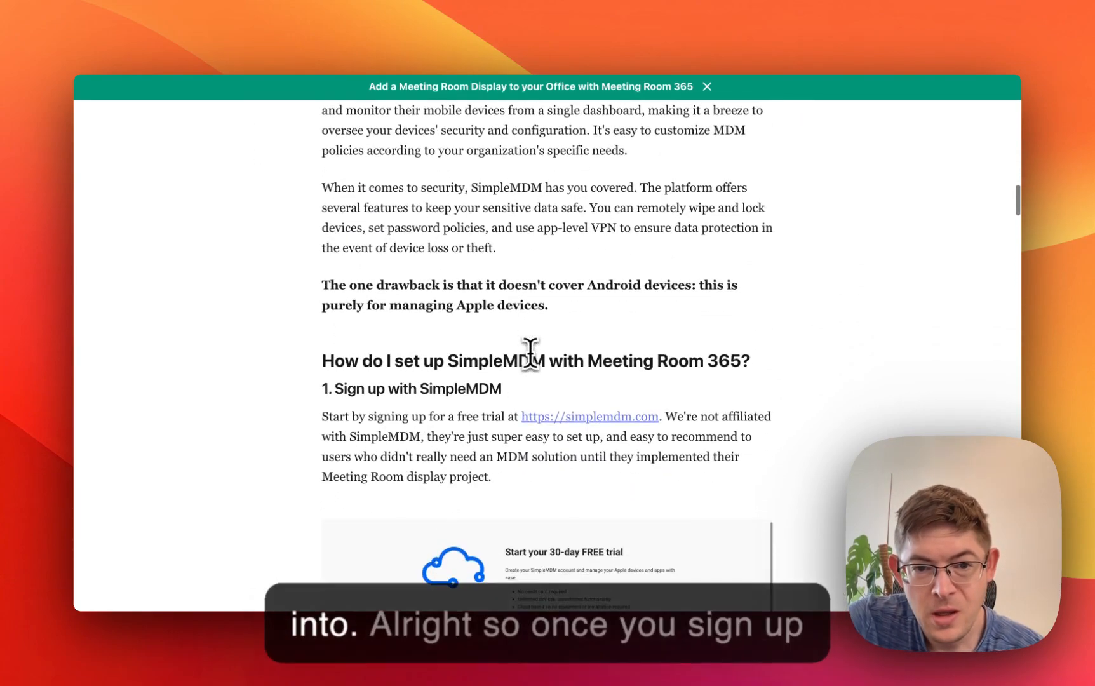
scroll(530, 353, "down", 1)
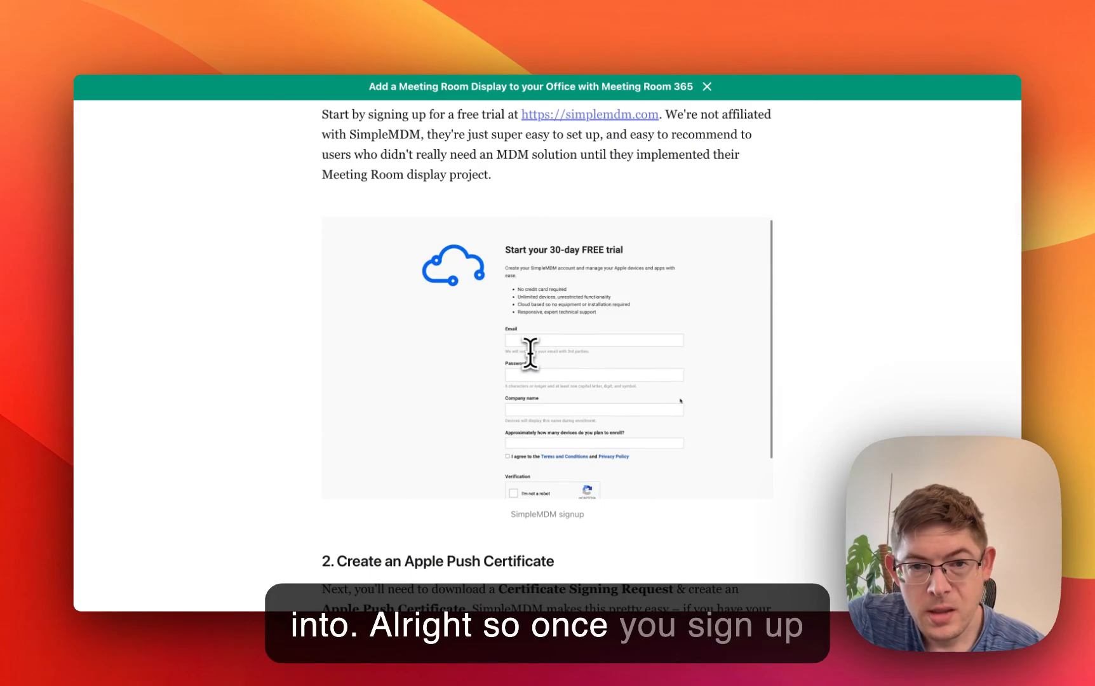
scroll(530, 353, "up", 1)
scroll(546, 304, "down", 9)
scroll(546, 314, "down", 4)
scroll(546, 313, "up", 2)
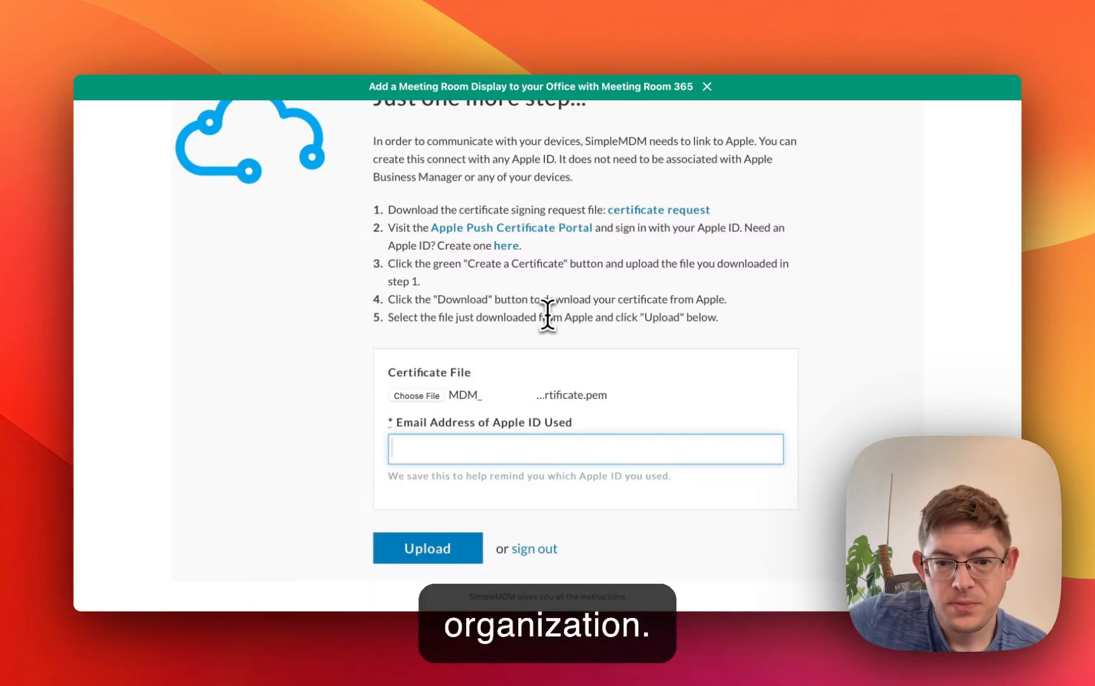
scroll(547, 314, "down", 10)
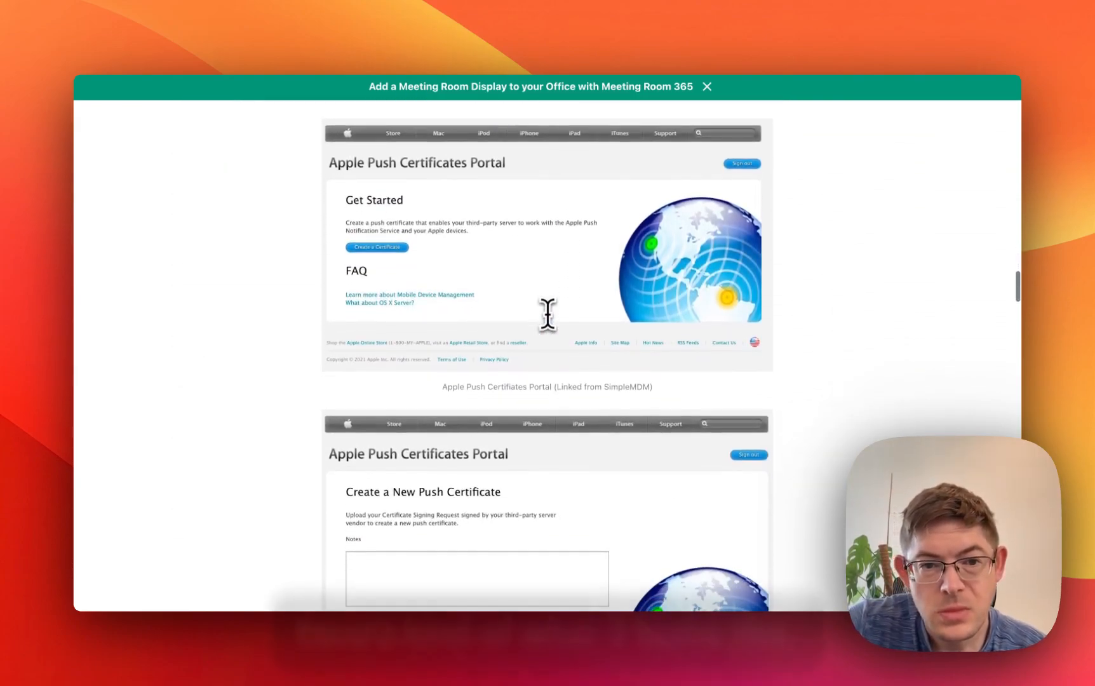
scroll(472, 245, "down", 5)
scroll(486, 289, "up", 2)
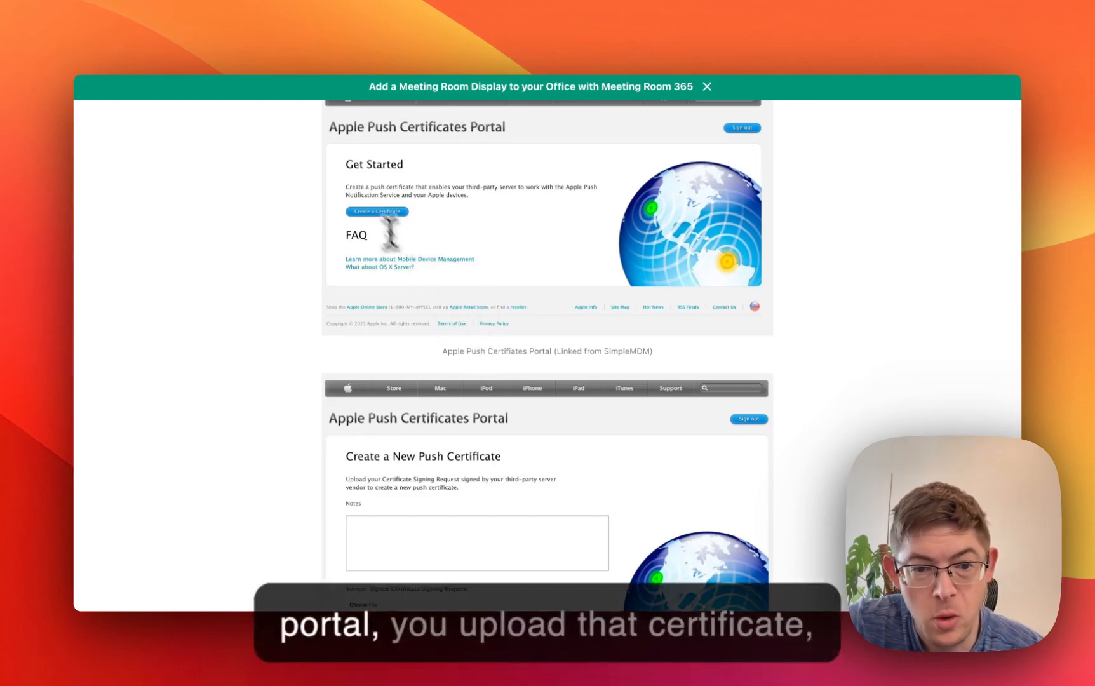
scroll(533, 318, "down", 5)
scroll(441, 307, "down", 10)
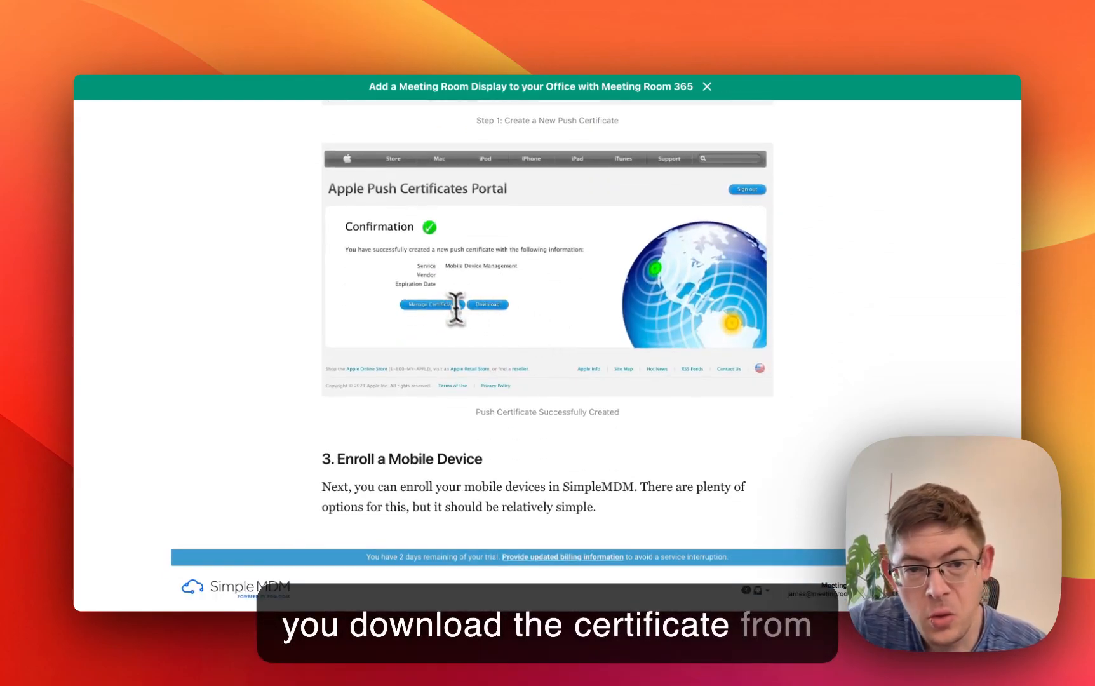
scroll(529, 329, "down", 7)
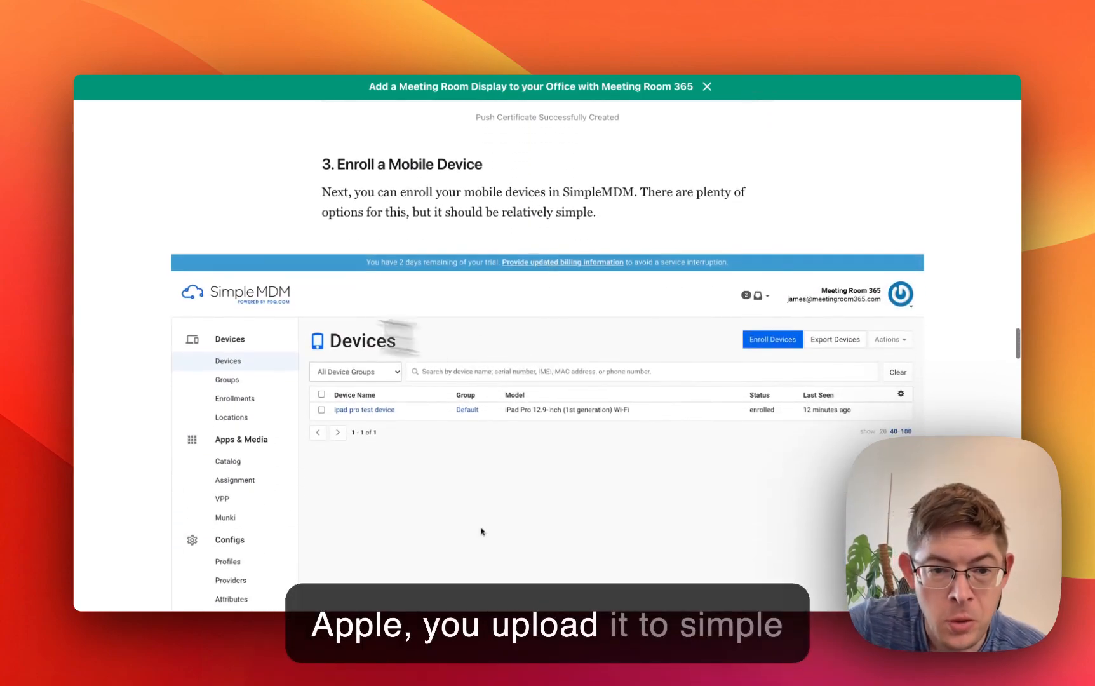
scroll(439, 278, "up", 6)
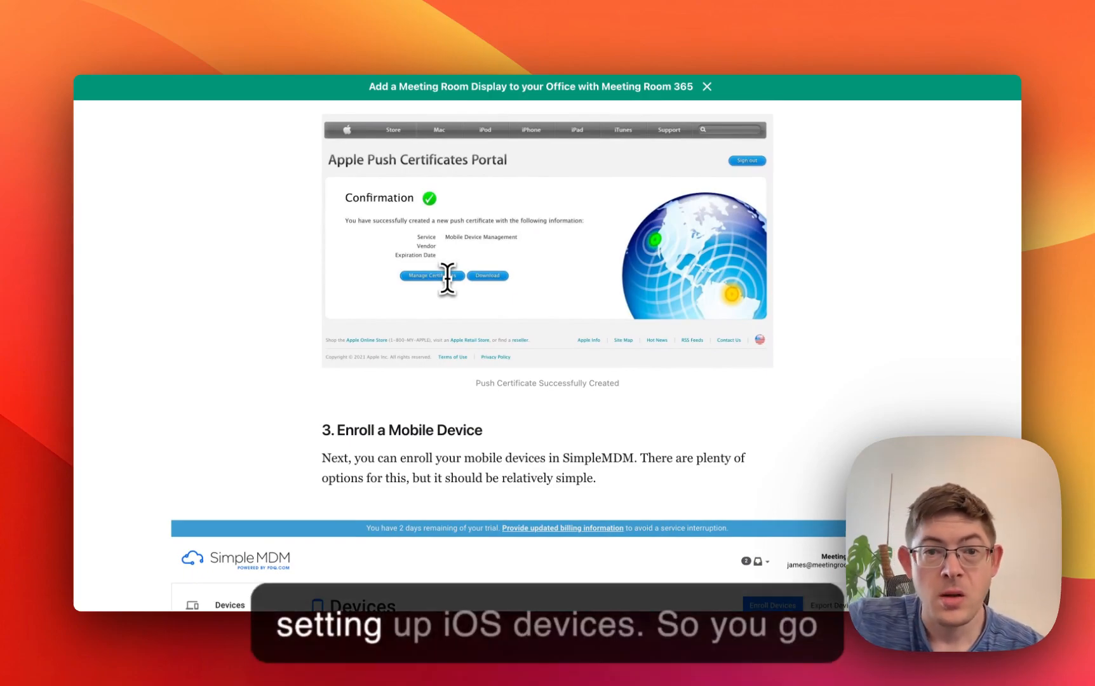
- Check the article's device enrollment and app catalog sections, and return to the SimpleMDM device list
scroll(448, 277, "down", 10)
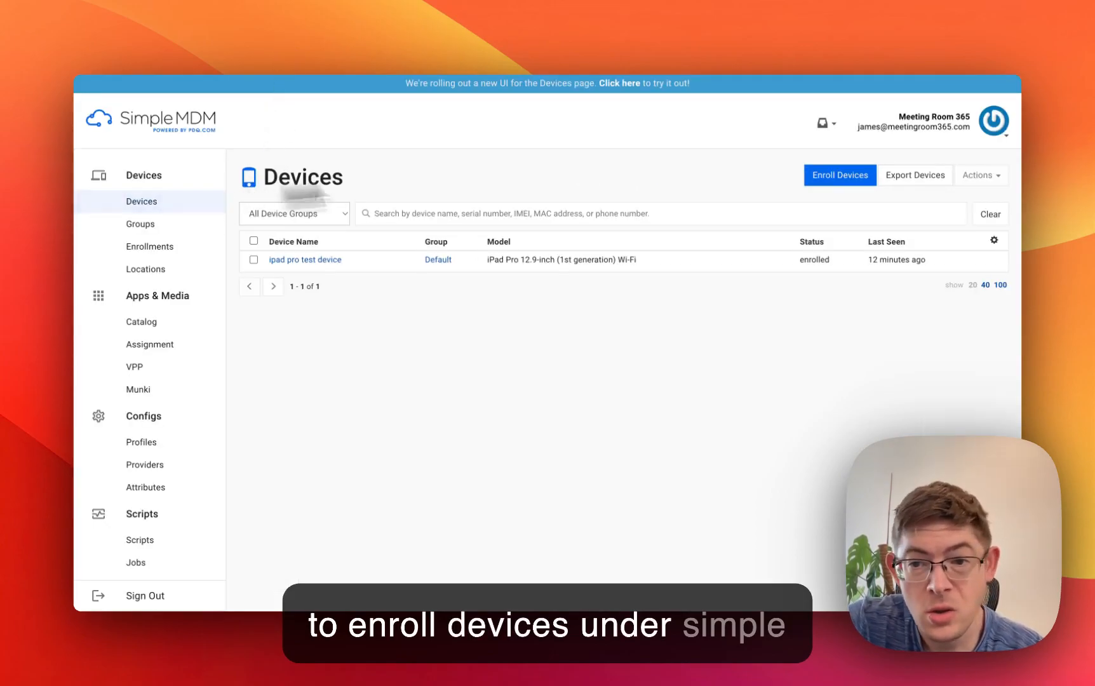
left_click(193, 43)
scroll(601, 382, "down", 7)
scroll(603, 382, "down", 3)
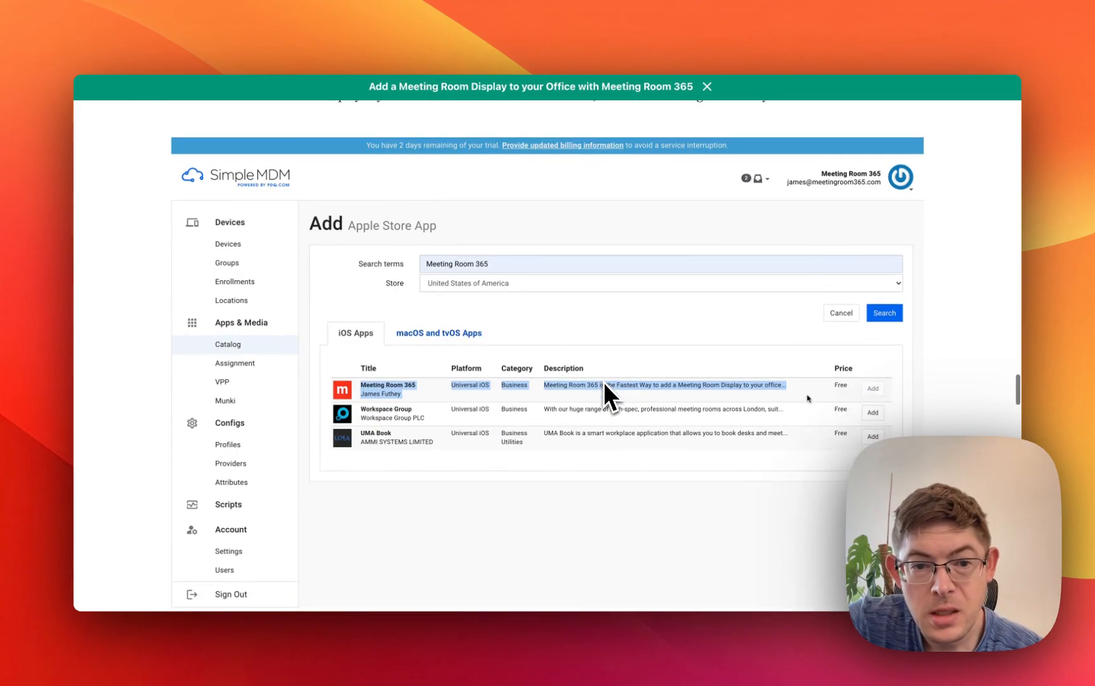
scroll(604, 381, "up", 9)
left_click(274, 36)
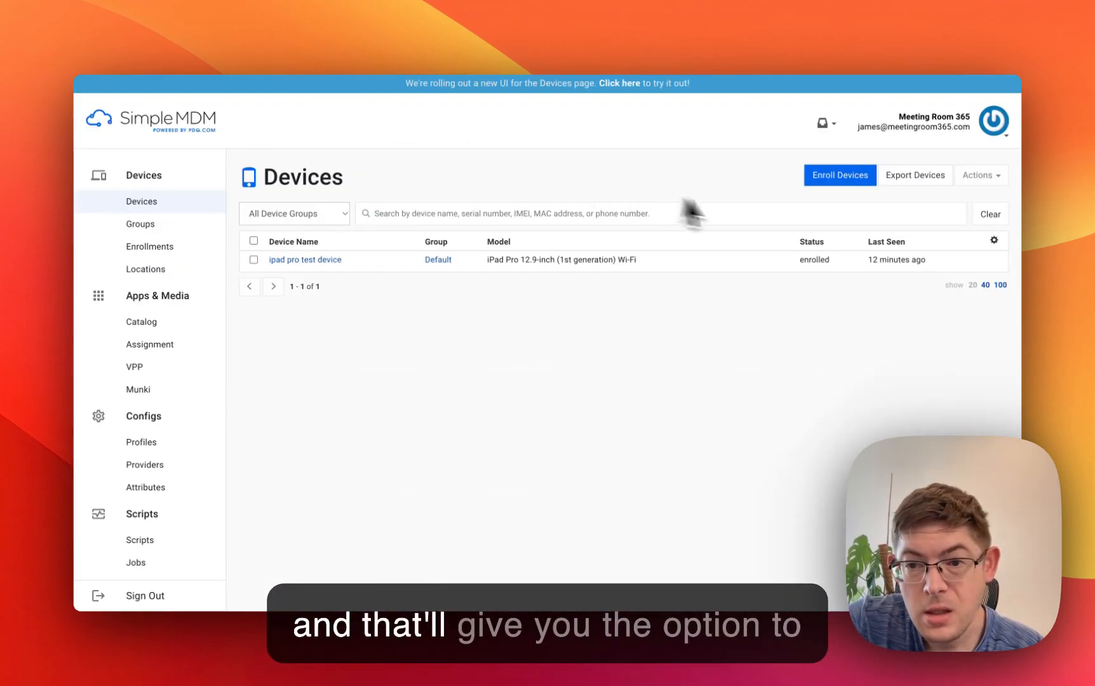
- Open the SimpleMDM device enrollments, view the enrollment types that can be added and review the enrollment settings
left_click(832, 178)
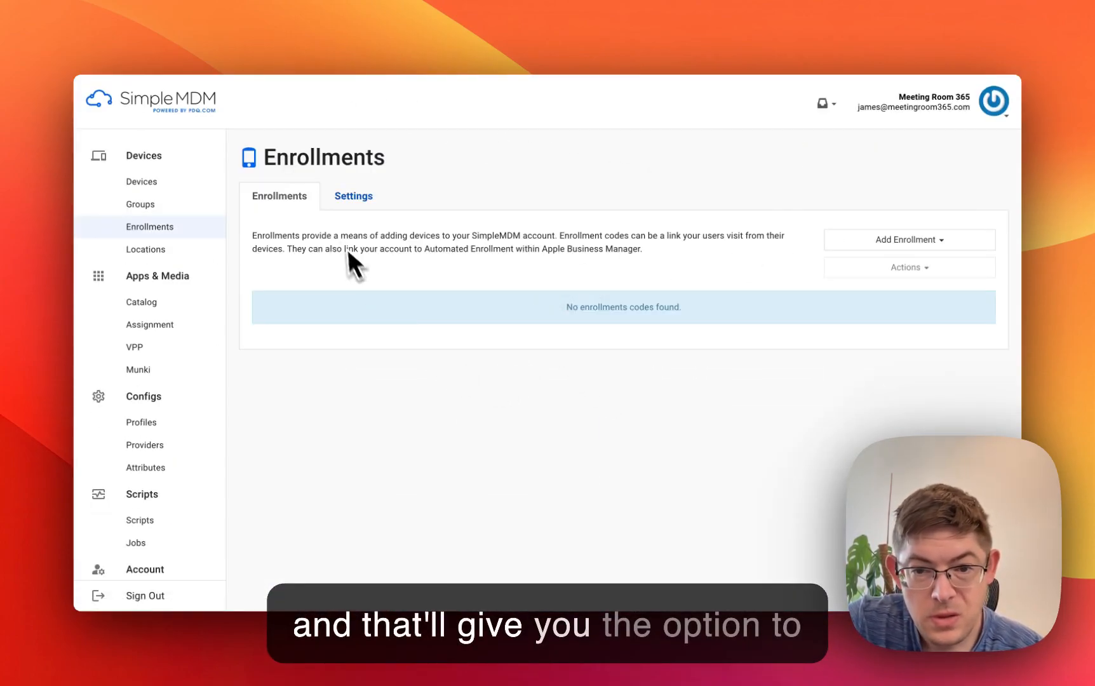
left_click(876, 239)
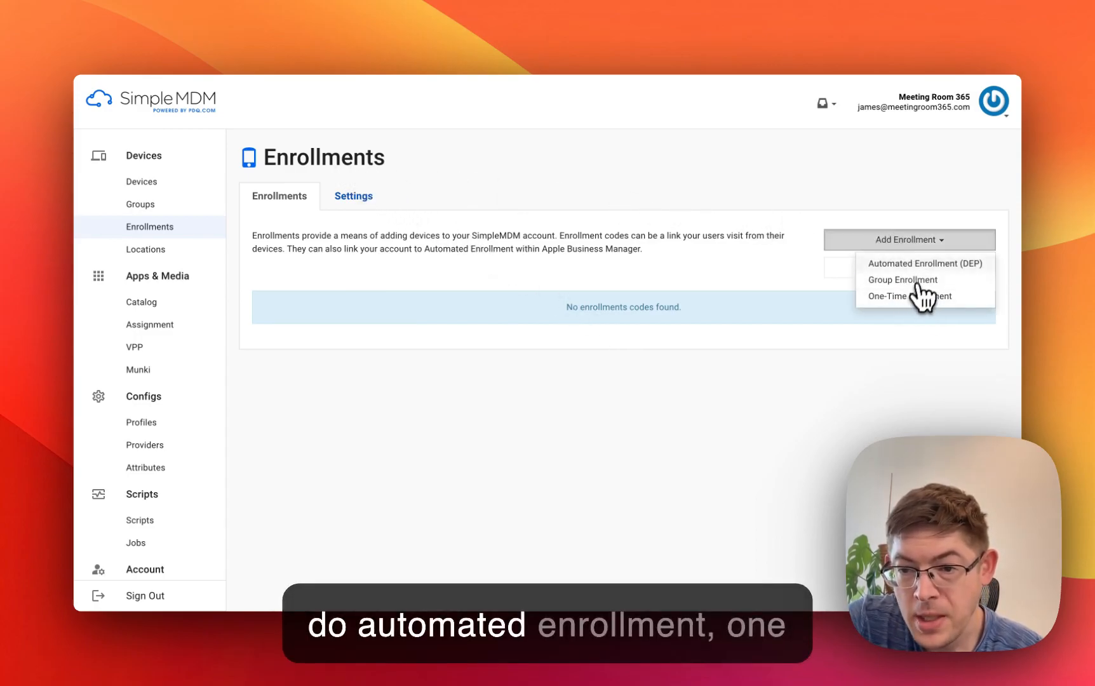
left_click(343, 197)
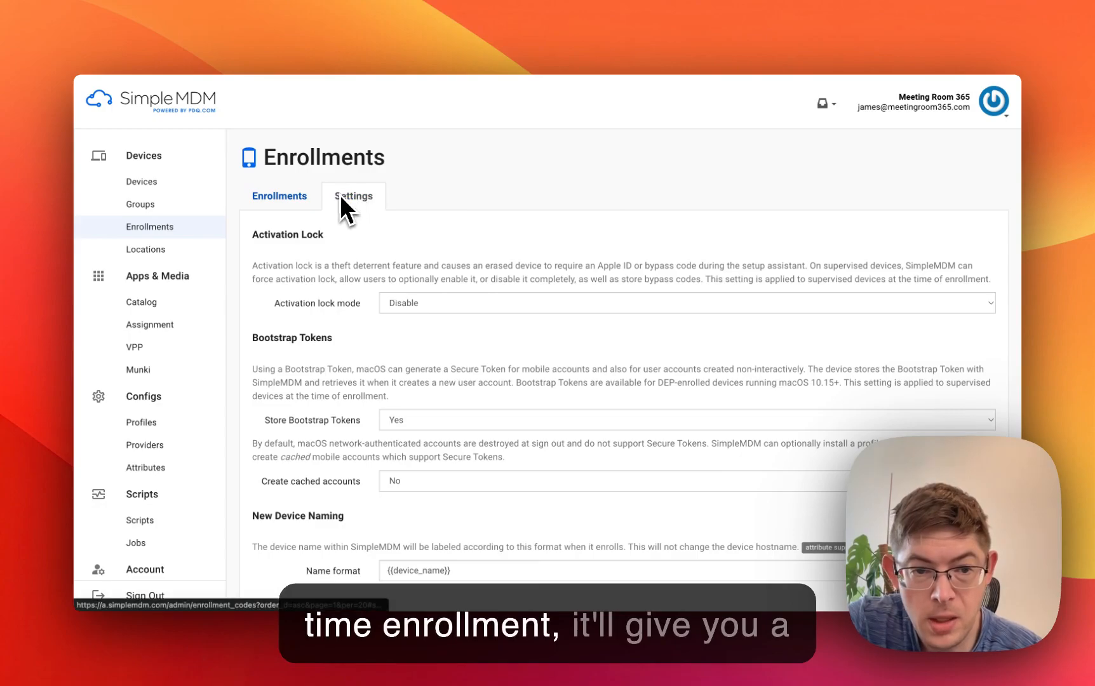
scroll(463, 267, "down", 3)
scroll(499, 277, "up", 3)
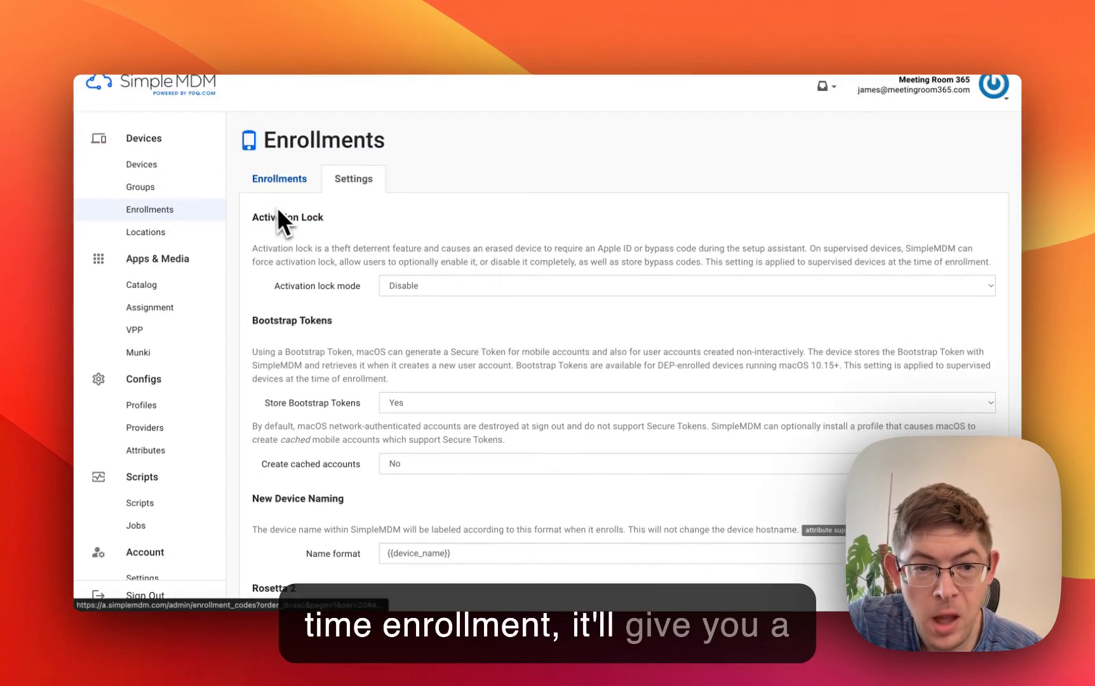
- View the form for a new One-Time Enrollment, and return to the device list without creating one
left_click(283, 184)
left_click(912, 224)
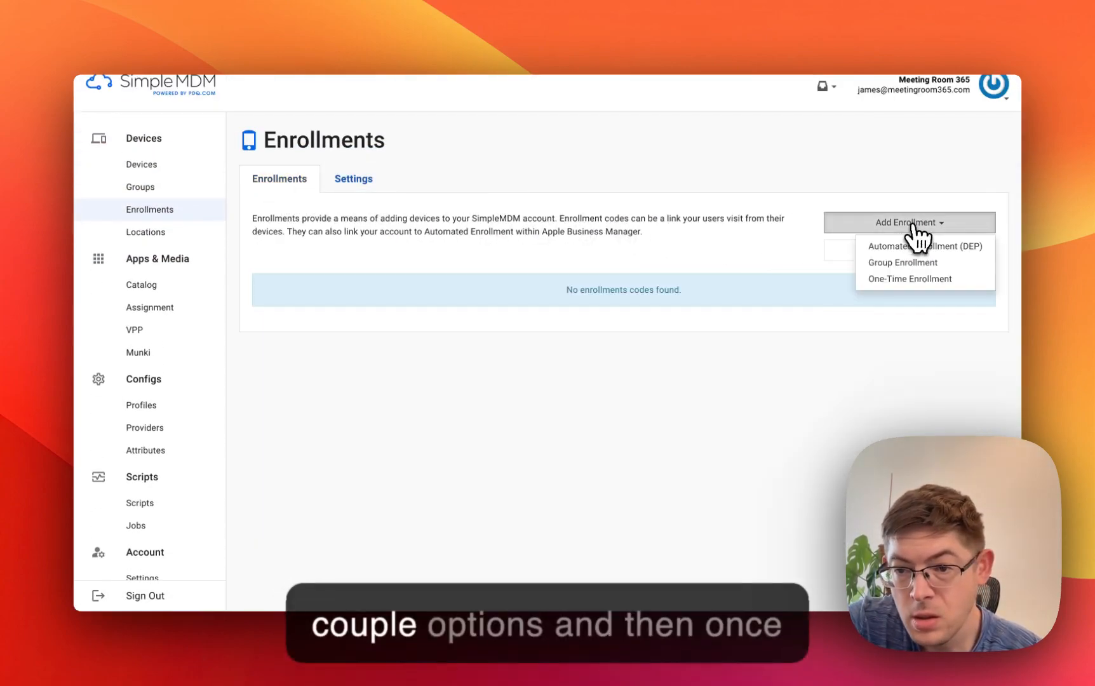
left_click(905, 279)
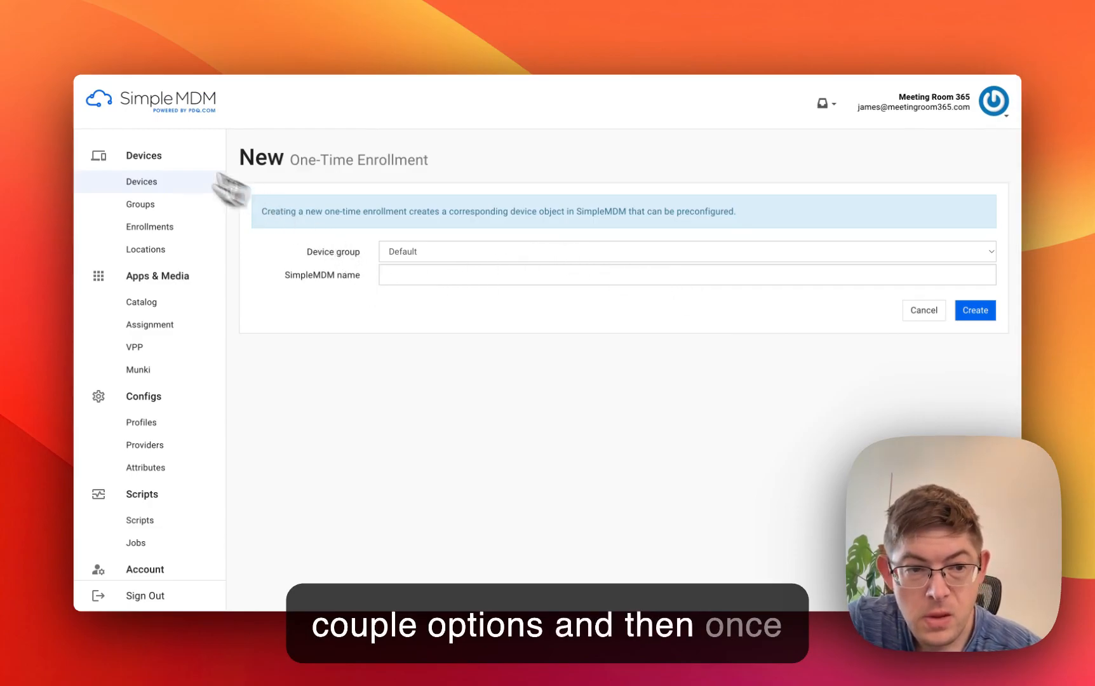
left_click(143, 183)
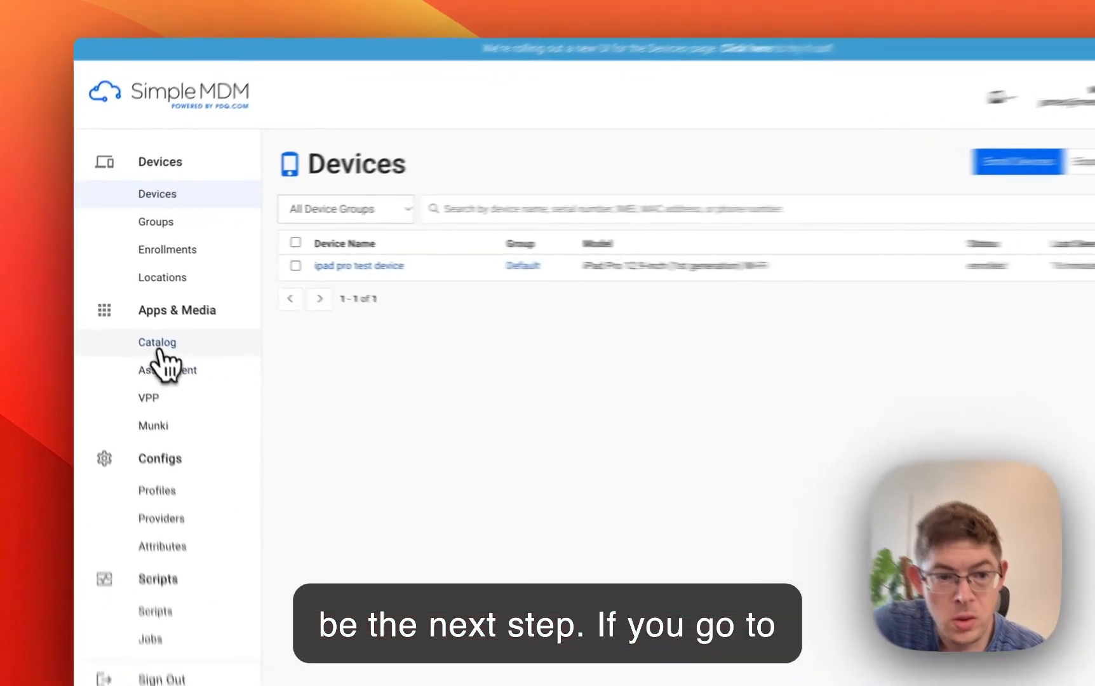
- In the app catalog, start adding an Apple Store app and search for "meeting room"
left_click(146, 322)
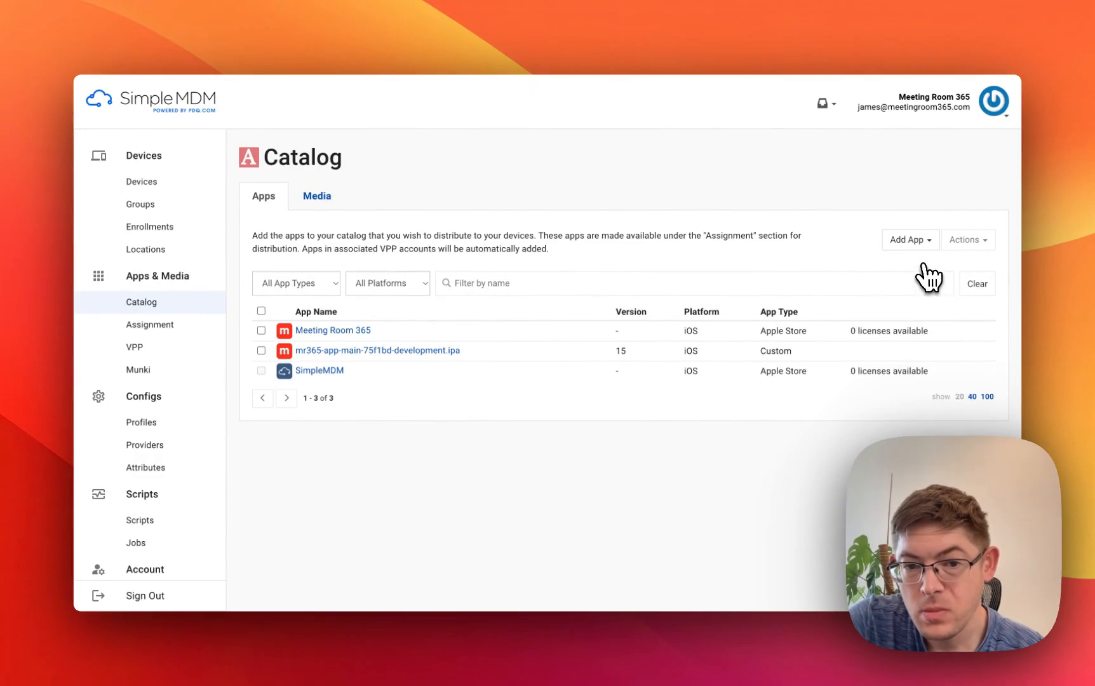
left_click(919, 240)
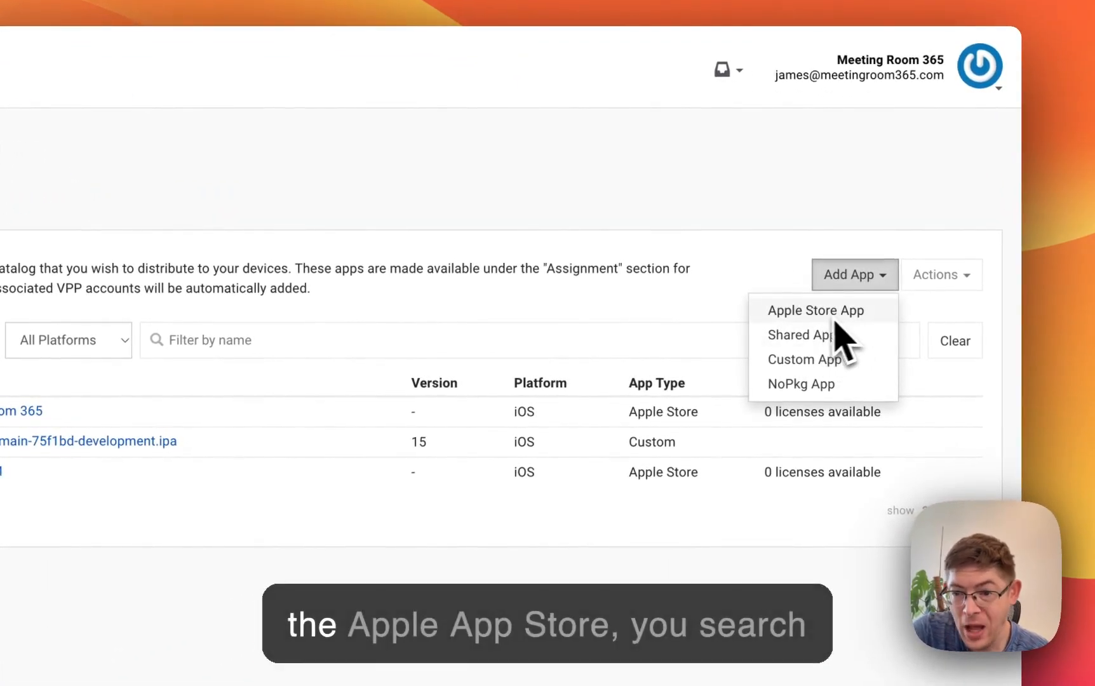
left_click(830, 310)
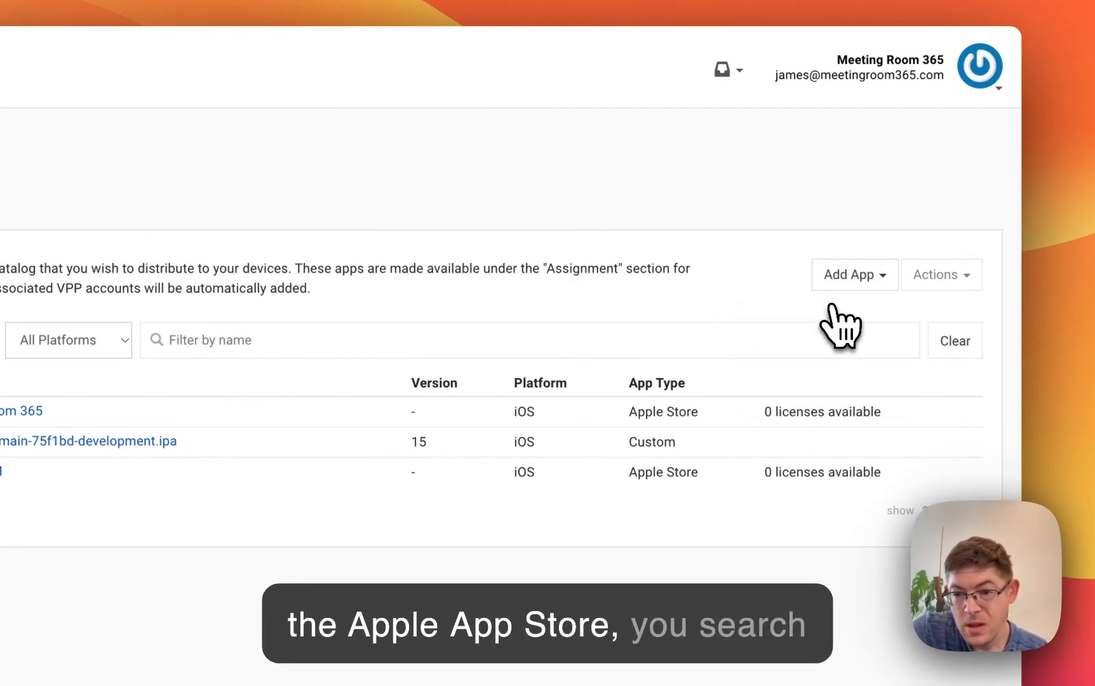
left_click(97, 223)
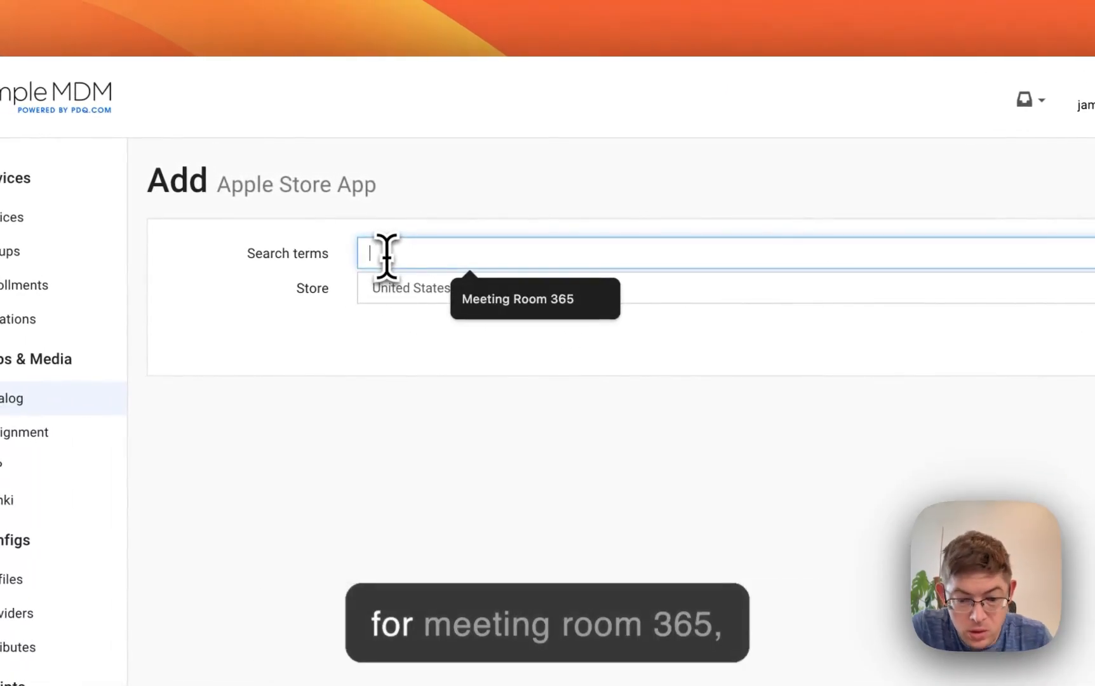
type("meeting room")
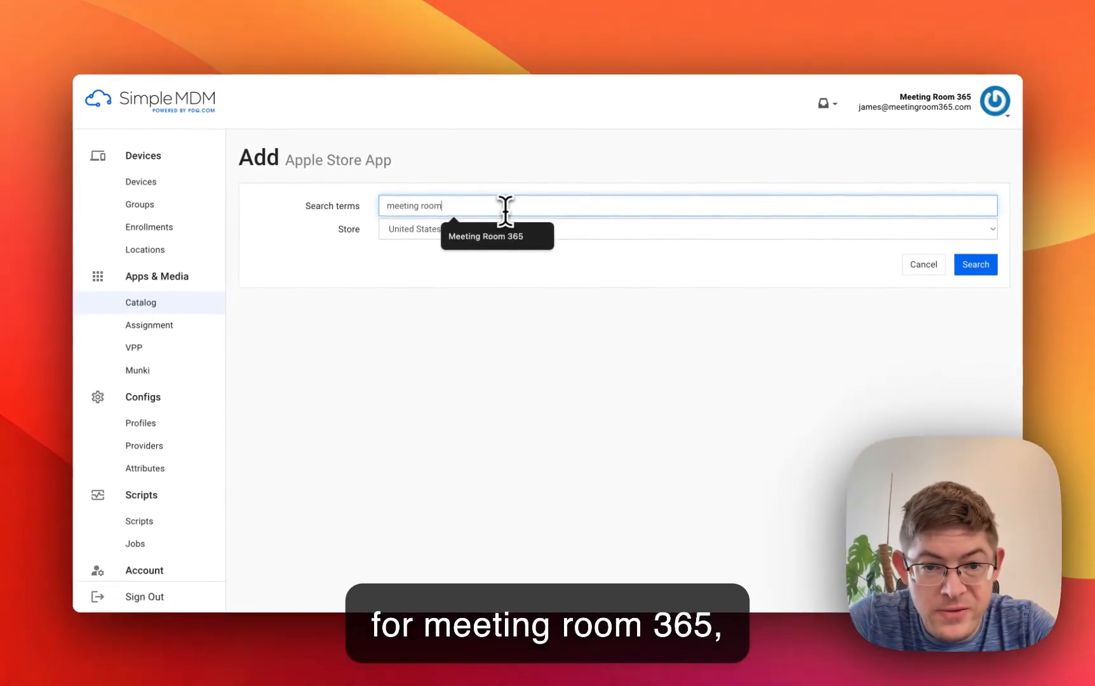
key("Return")
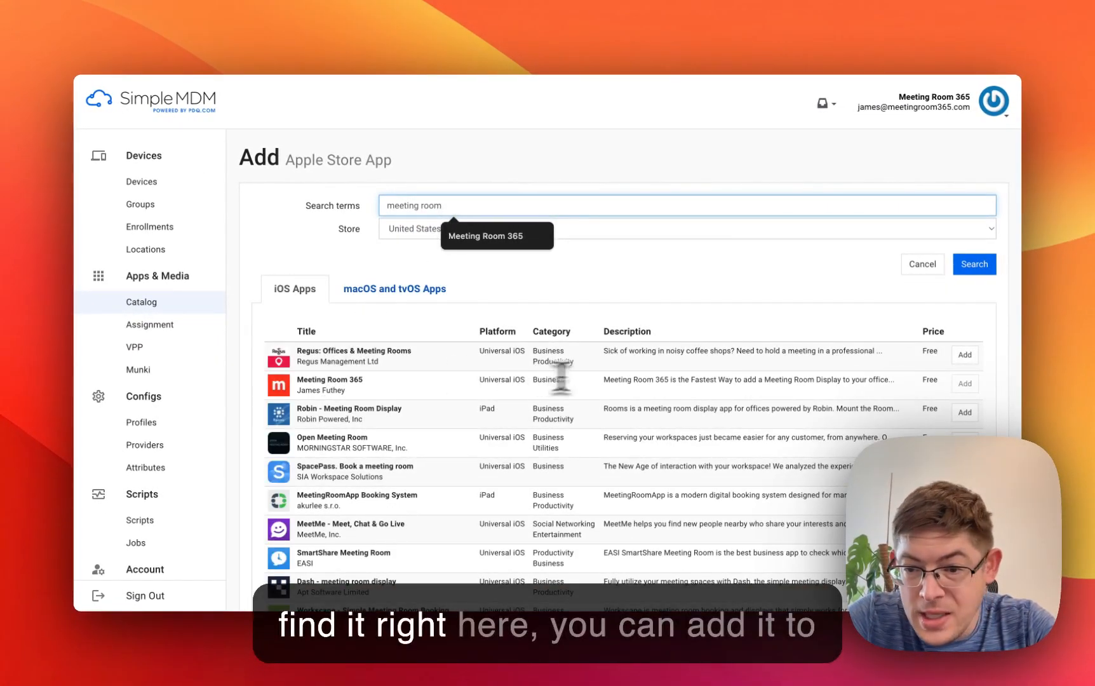
- Open the Meeting Room 365 app from the catalog and examine its managed configuration keys and values
left_click(141, 302)
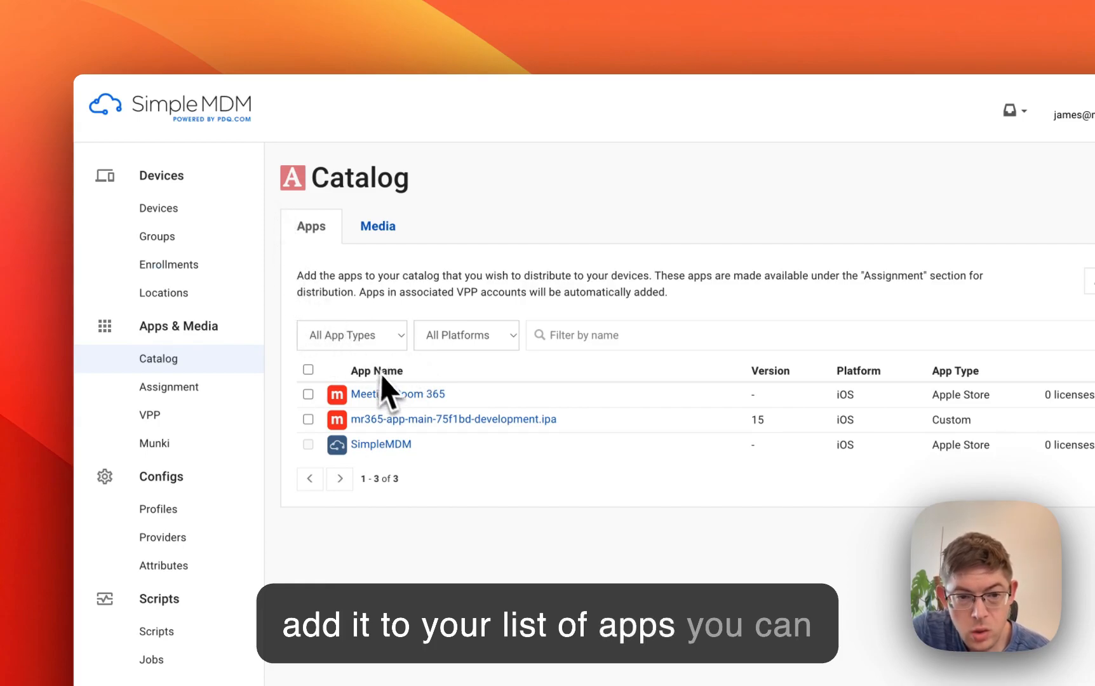
left_click(400, 395)
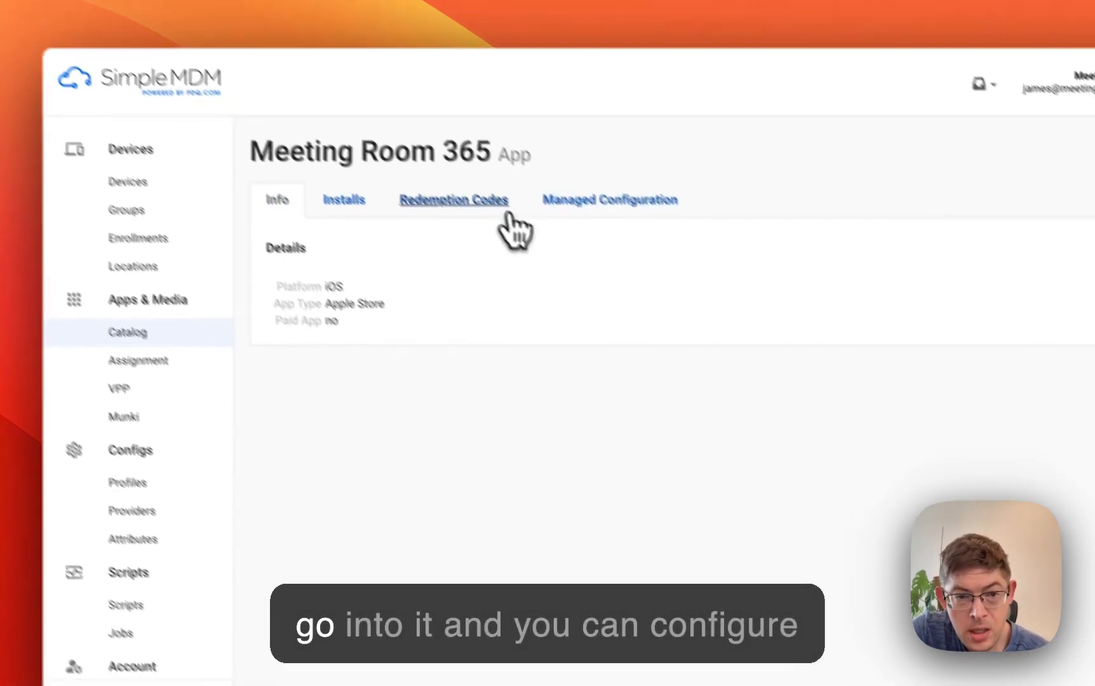
left_click(312, 170)
left_click(397, 169)
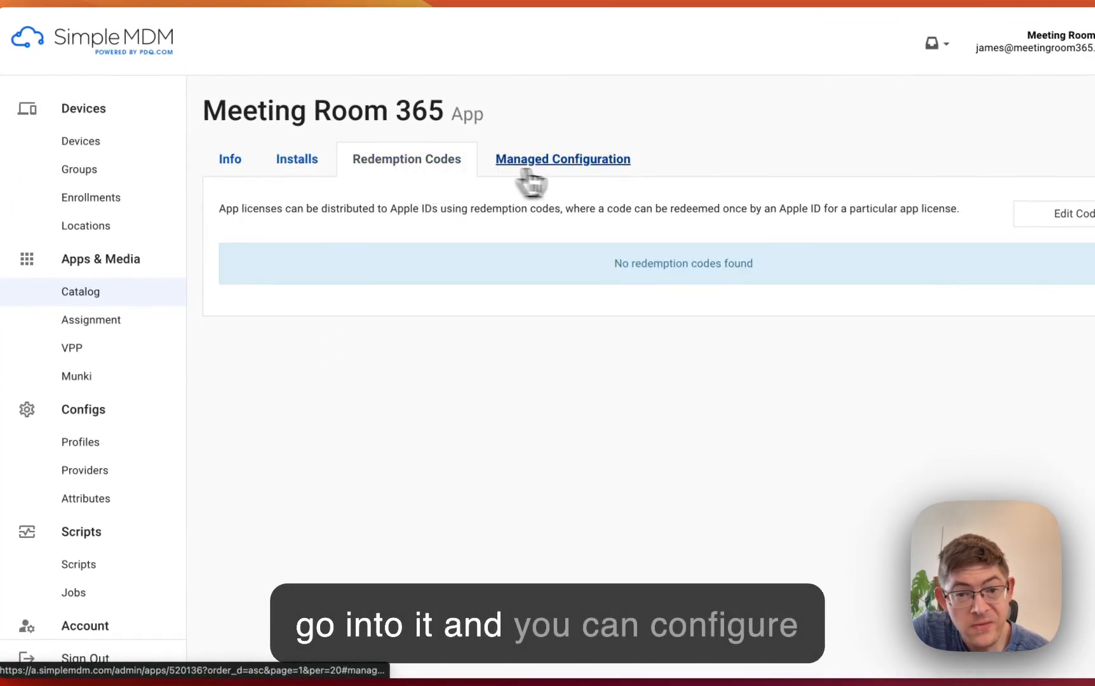
left_click(575, 170)
scroll(495, 439, "down", 3)
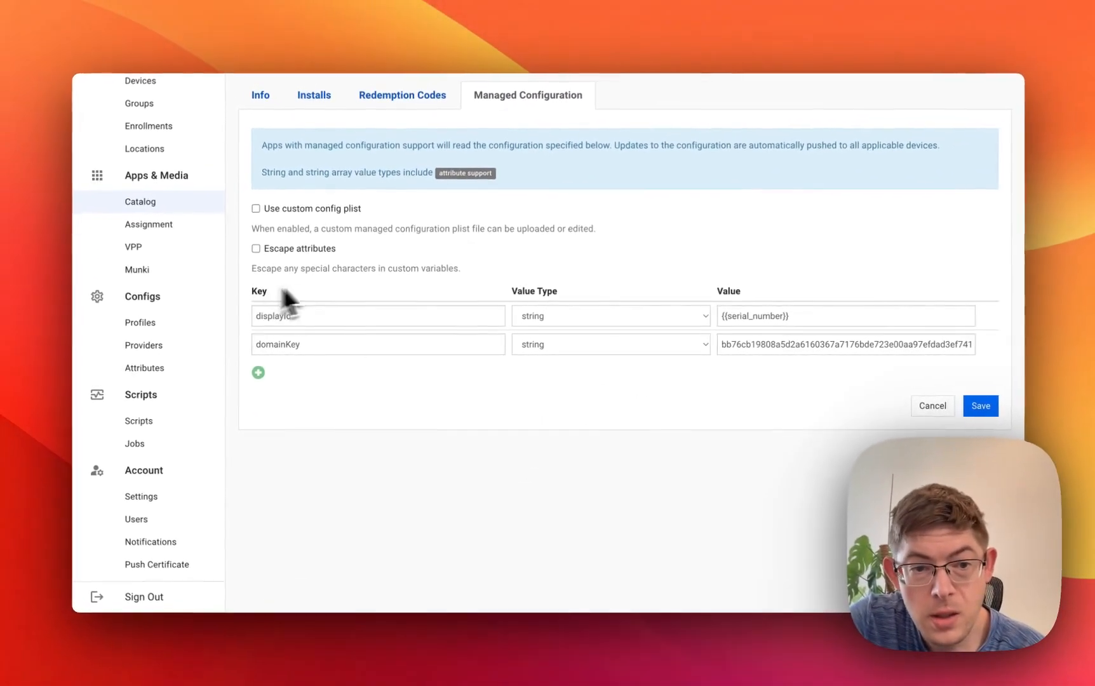
scroll(260, 284, "up", 3)
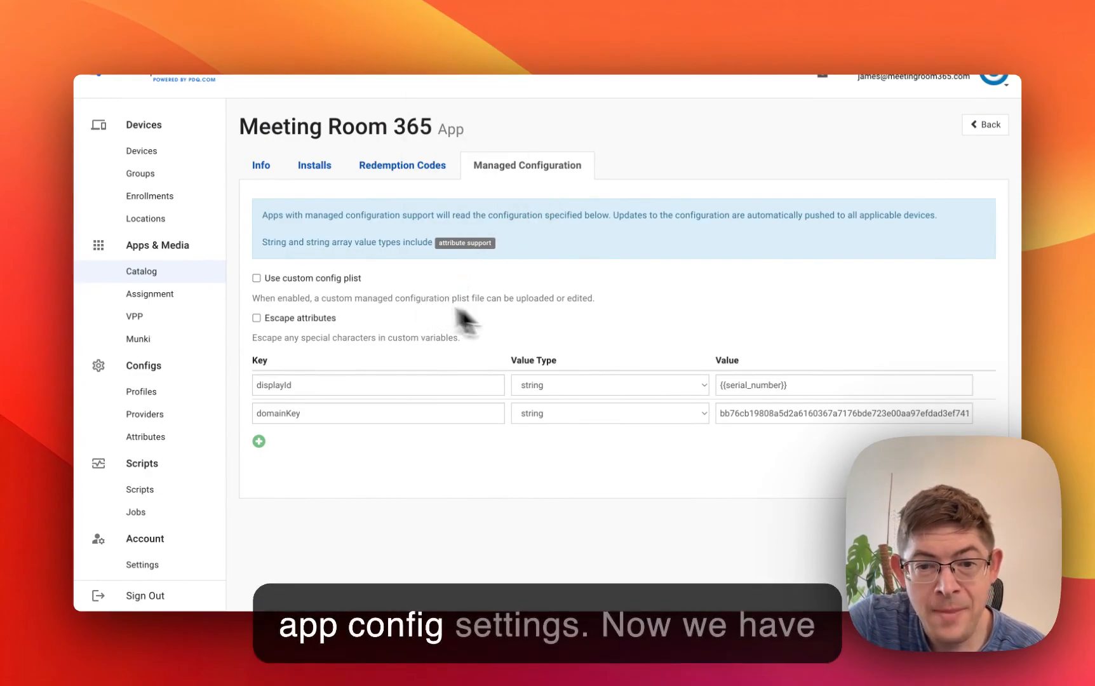
scroll(499, 396, "down", 1)
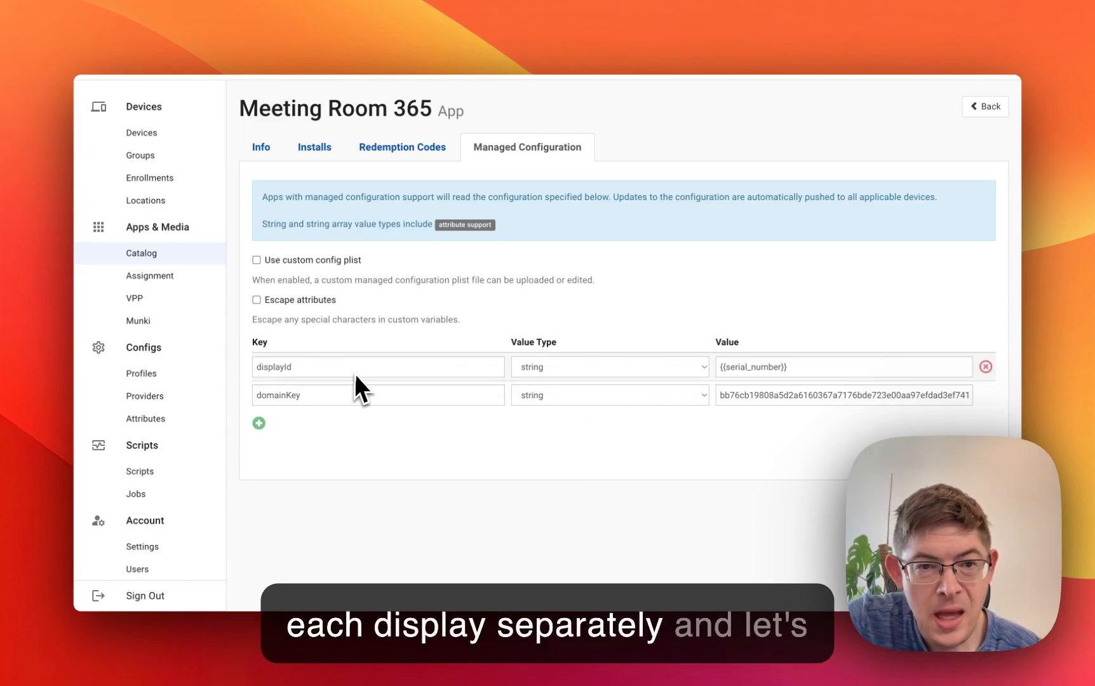
- Switch to the Meeting Room 365 setup guide and review its SimpleMDM managed configuration example using the displayConfig key
left_click(460, 31)
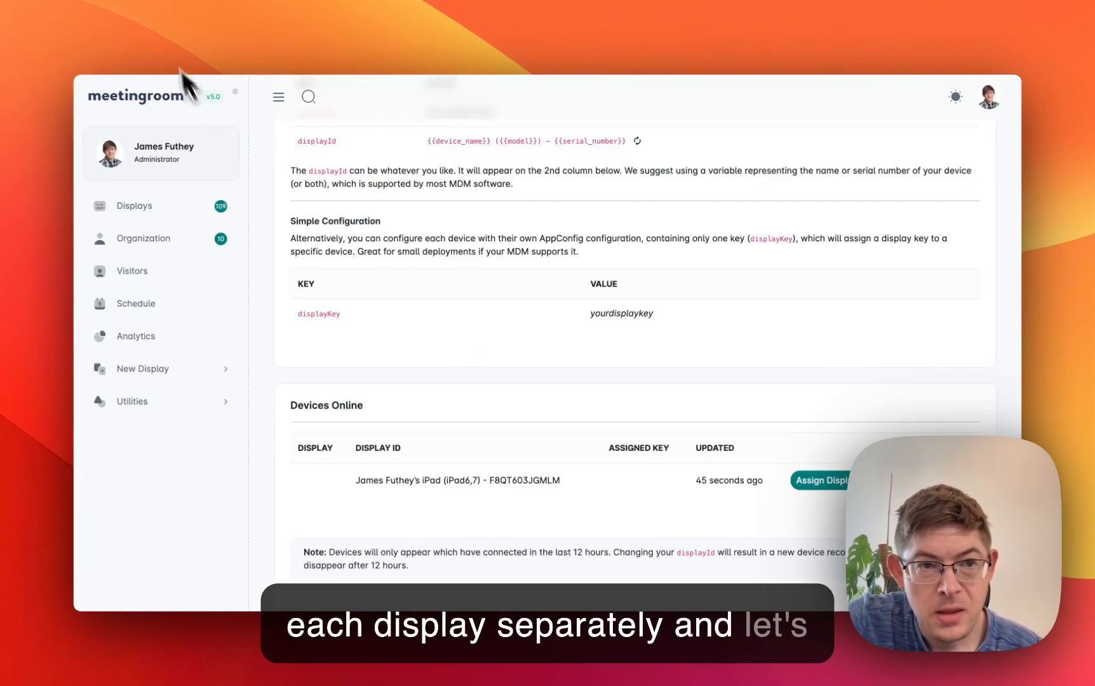
left_click(170, 35)
scroll(481, 319, "down", 15)
scroll(427, 231, "down", 3)
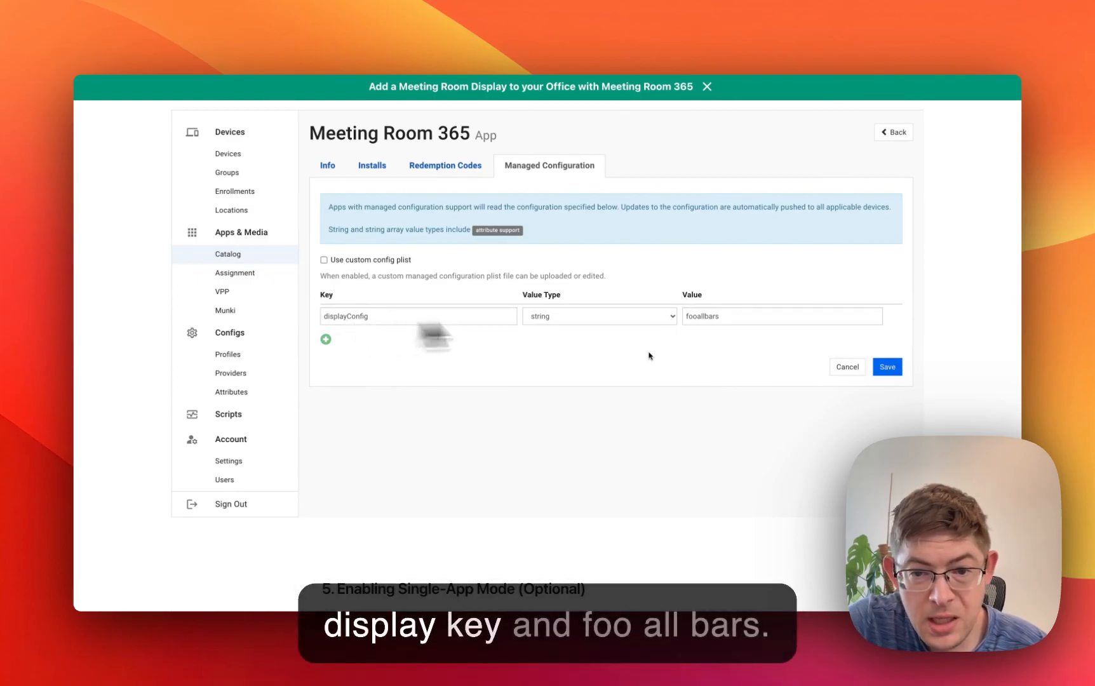
scroll(586, 384, "down", 5)
scroll(584, 374, "up", 12)
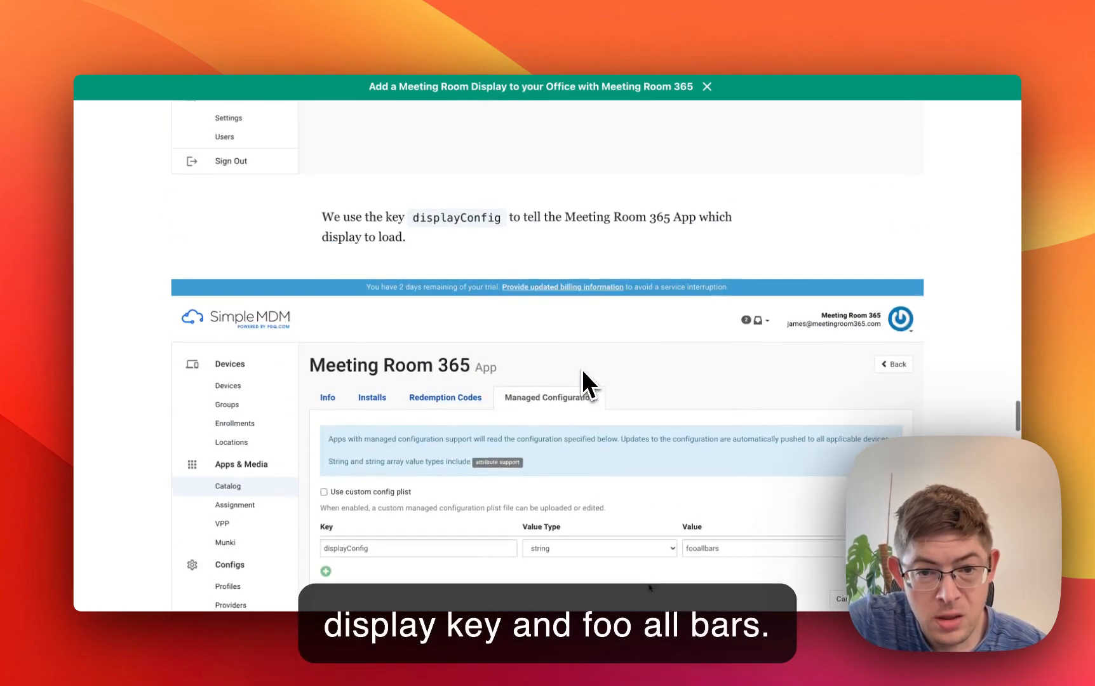
scroll(583, 372, "down", 18)
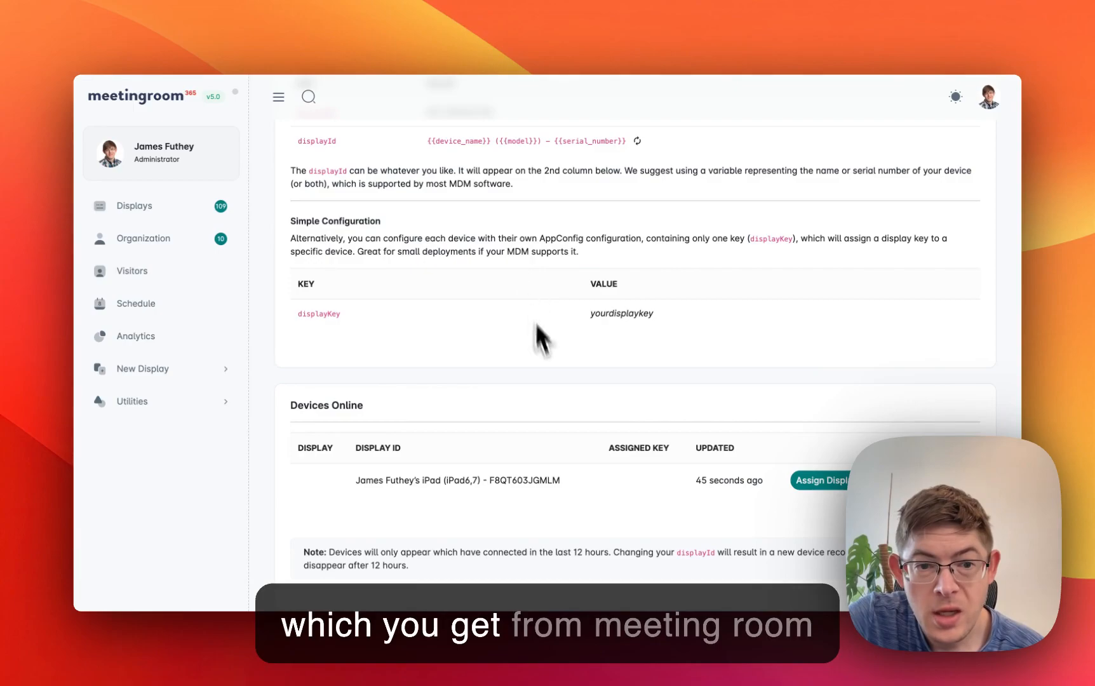
- In the Meeting Room 365 admin portal, examine the domainKey and displayId settings and cycle through the example displayId values for different MDMs
scroll(546, 355, "up", 5)
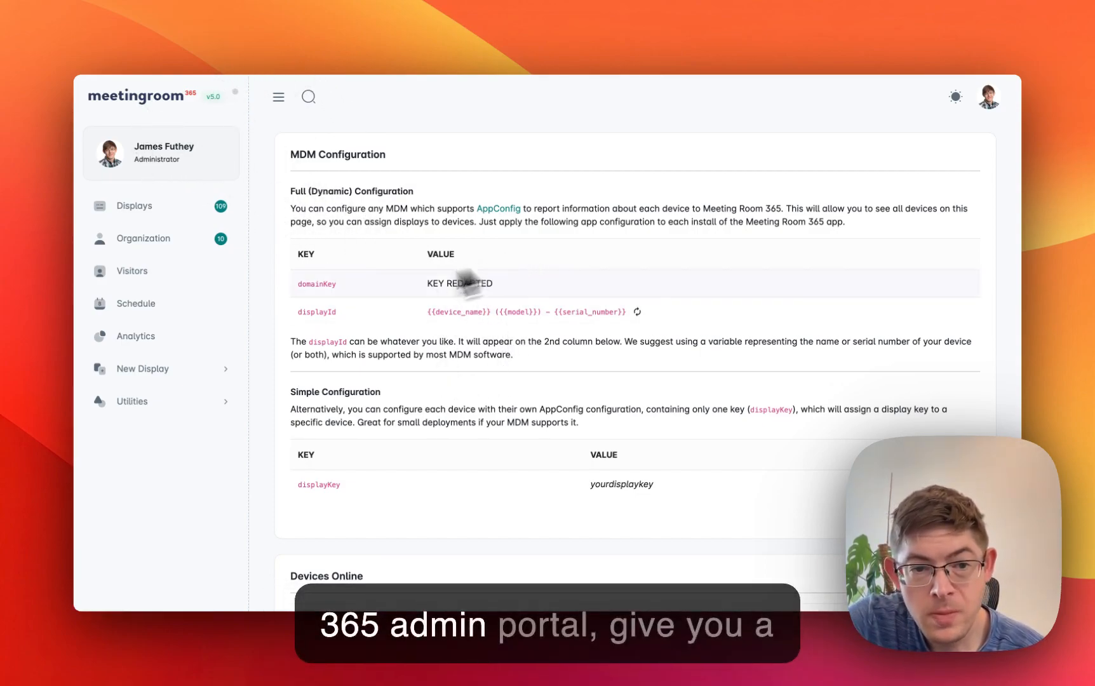
double_click(315, 284)
double_click(317, 311)
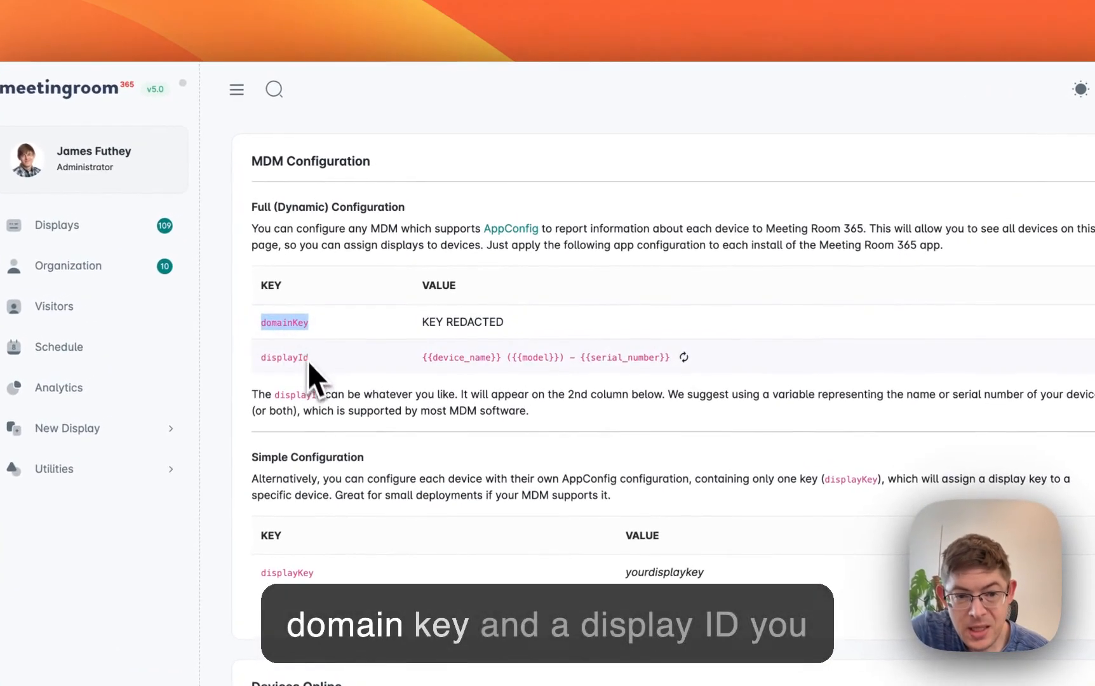
left_click(552, 416)
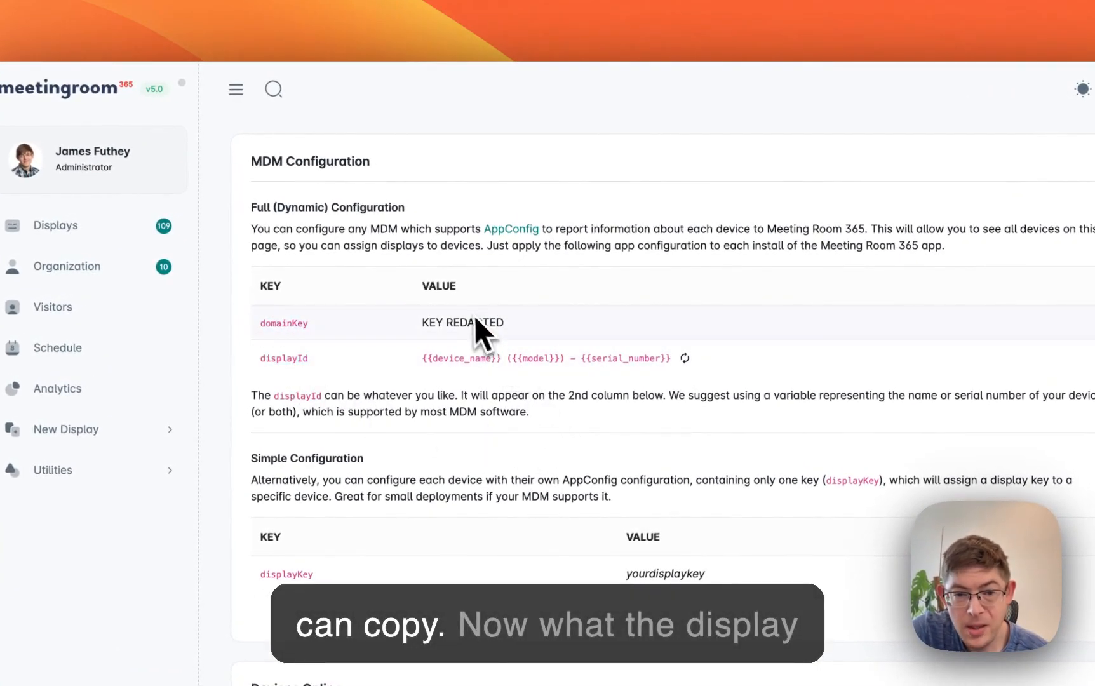
left_click(685, 359)
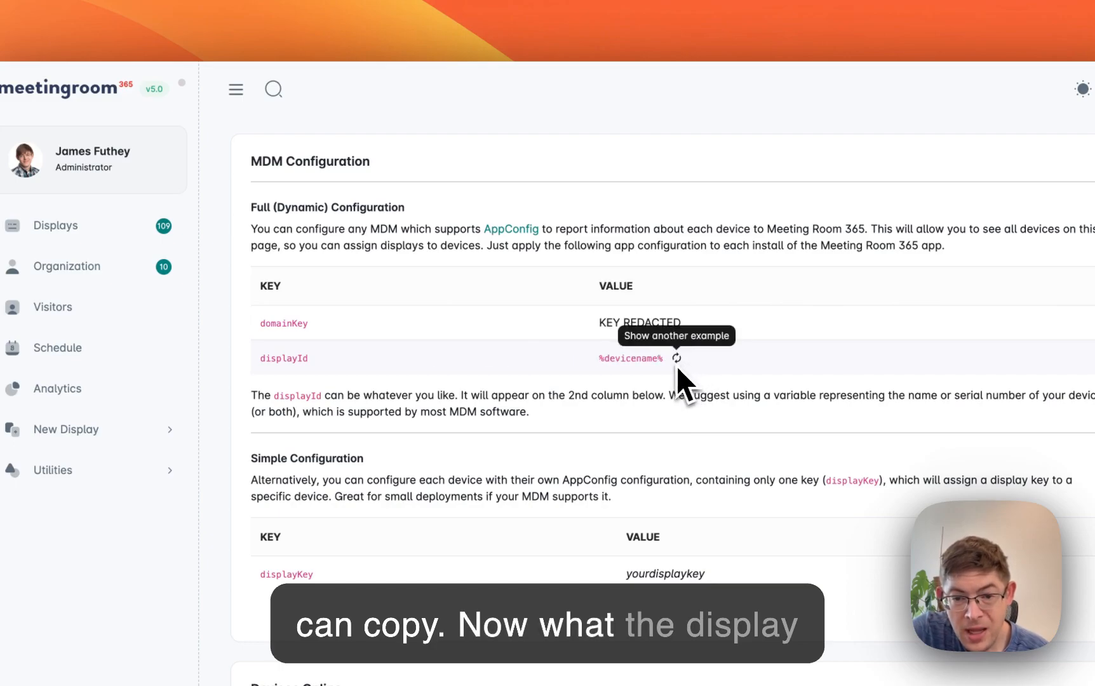
left_click(677, 359)
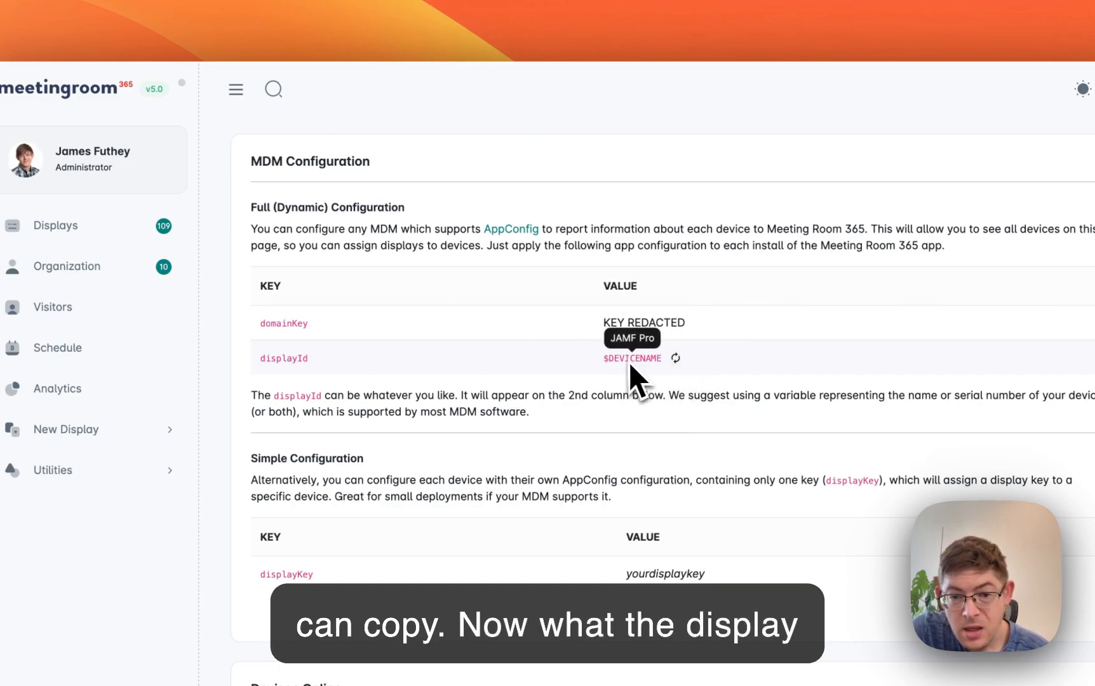
left_click(676, 359)
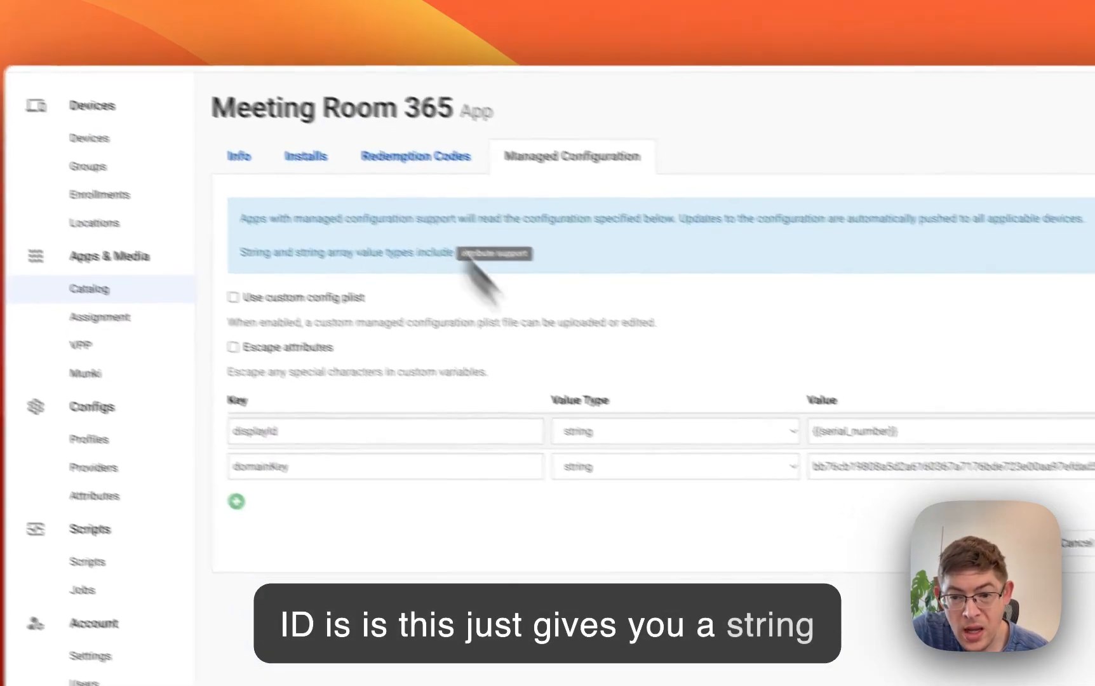
- Return to SimpleMDM and inspect the Meeting Room 365 app's displayId value, the attribute support note and the domainKey entry
left_click_drag(916, 432, 778, 436)
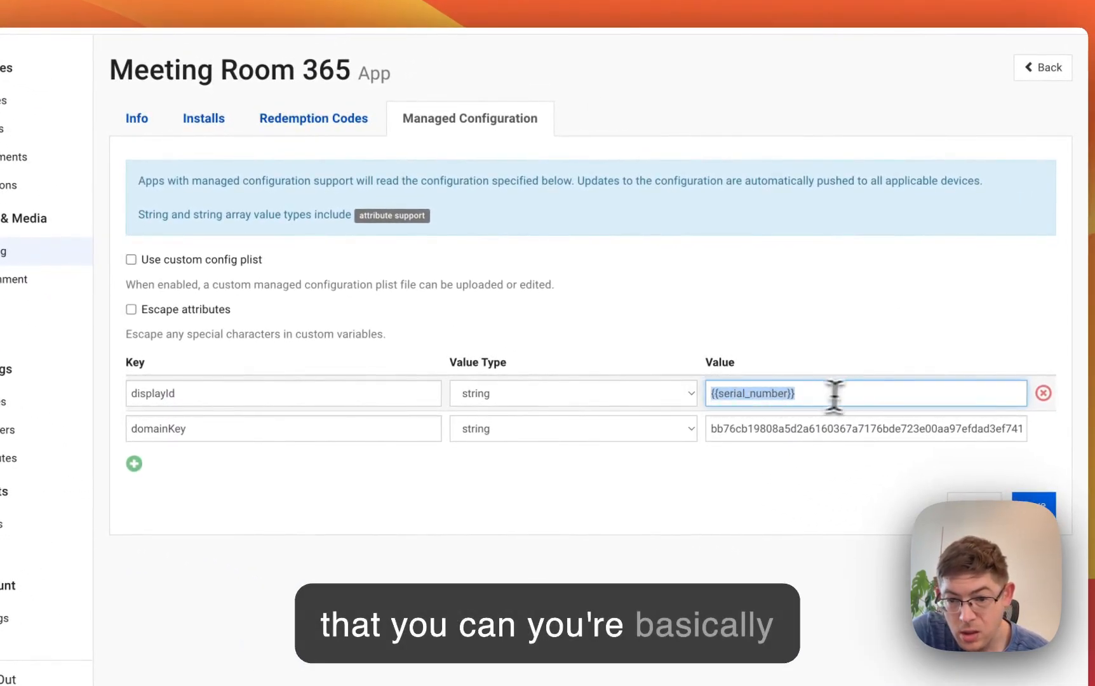
left_click(857, 397)
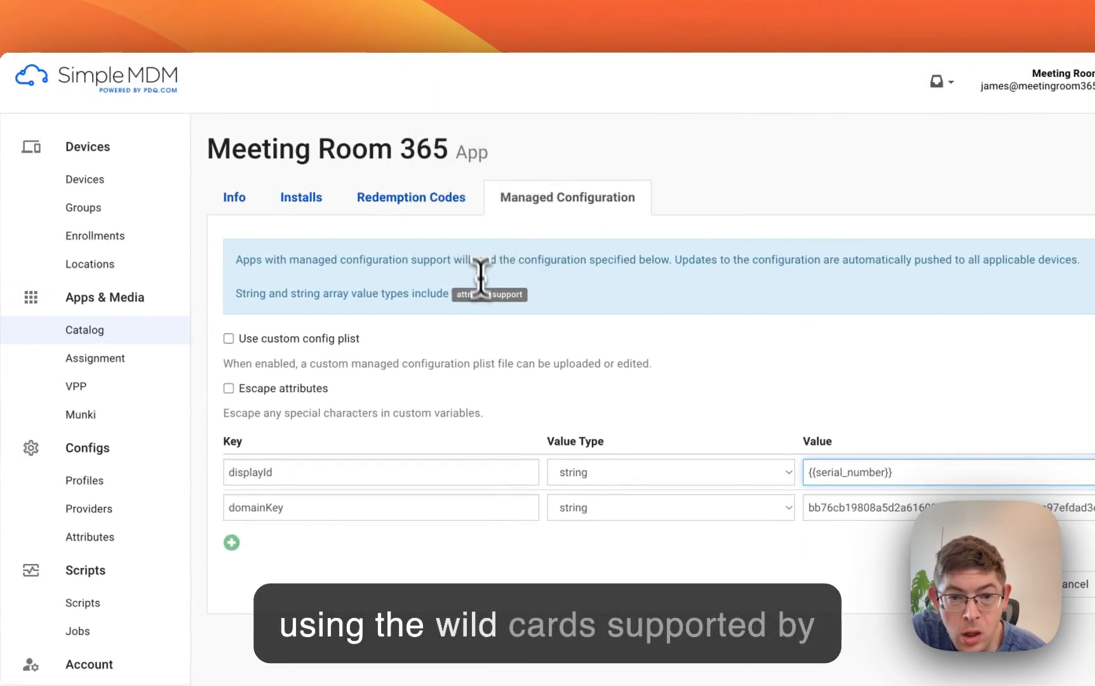
mouse_move(481, 272)
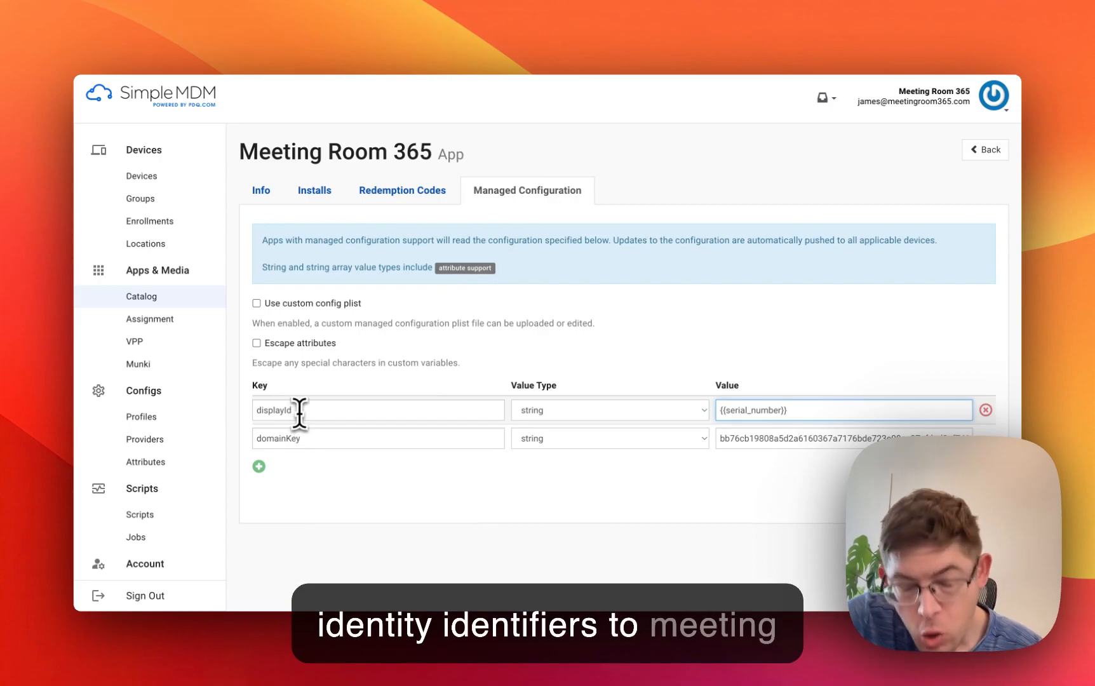
left_click(319, 443)
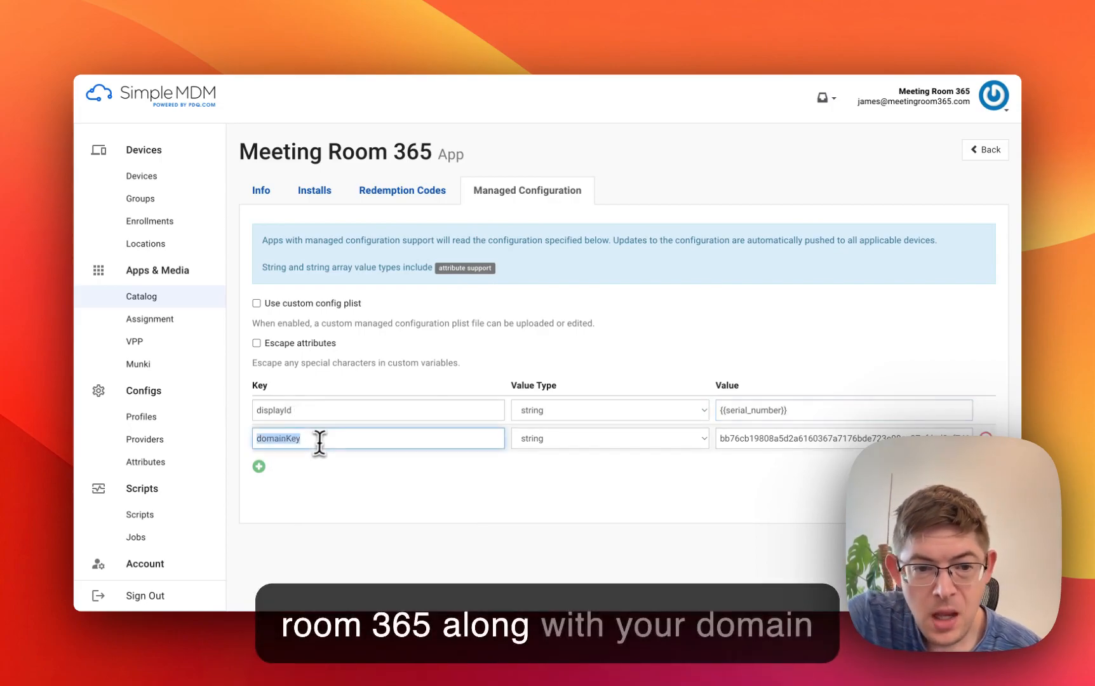
left_click(324, 463)
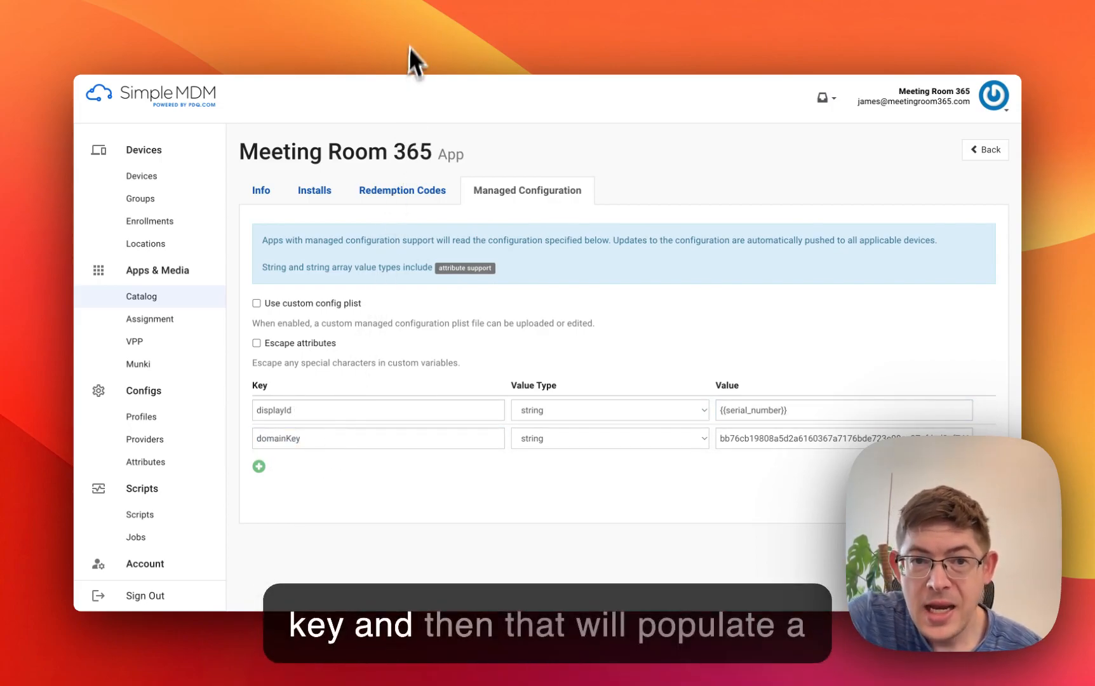
- In the Meeting Room 365 admin portal, view the display assignment dialog for the online iPad and close it without assigning anything
left_click(421, 32)
scroll(533, 297, "down", 3)
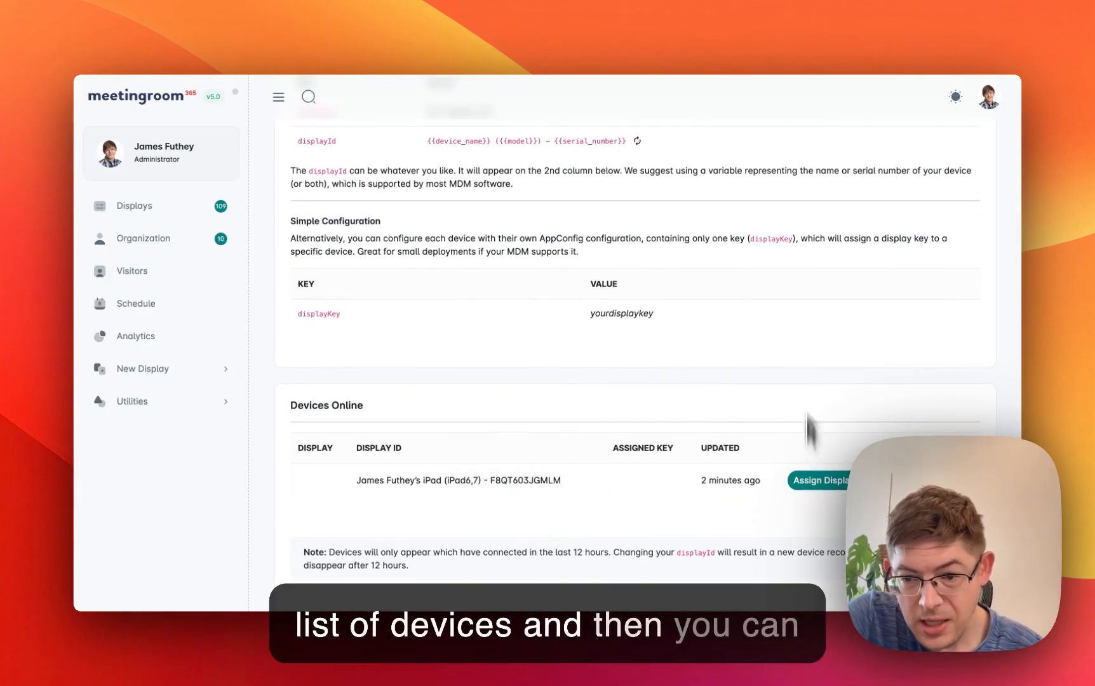
left_click(838, 484)
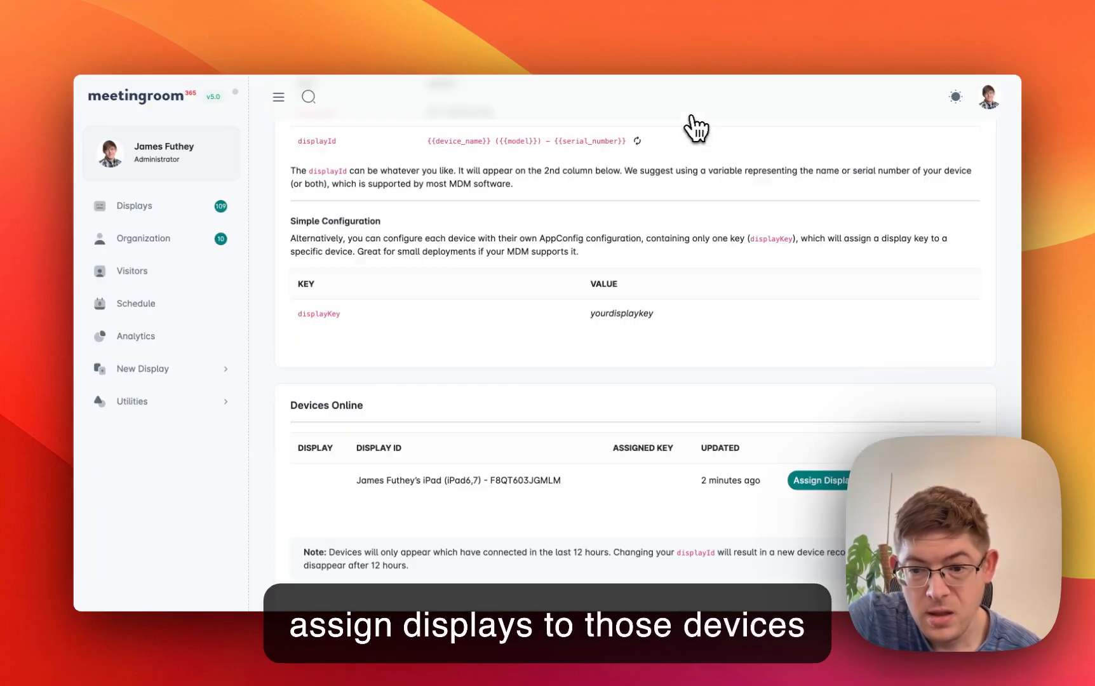
left_click(685, 112)
scroll(698, 509, "up", 3)
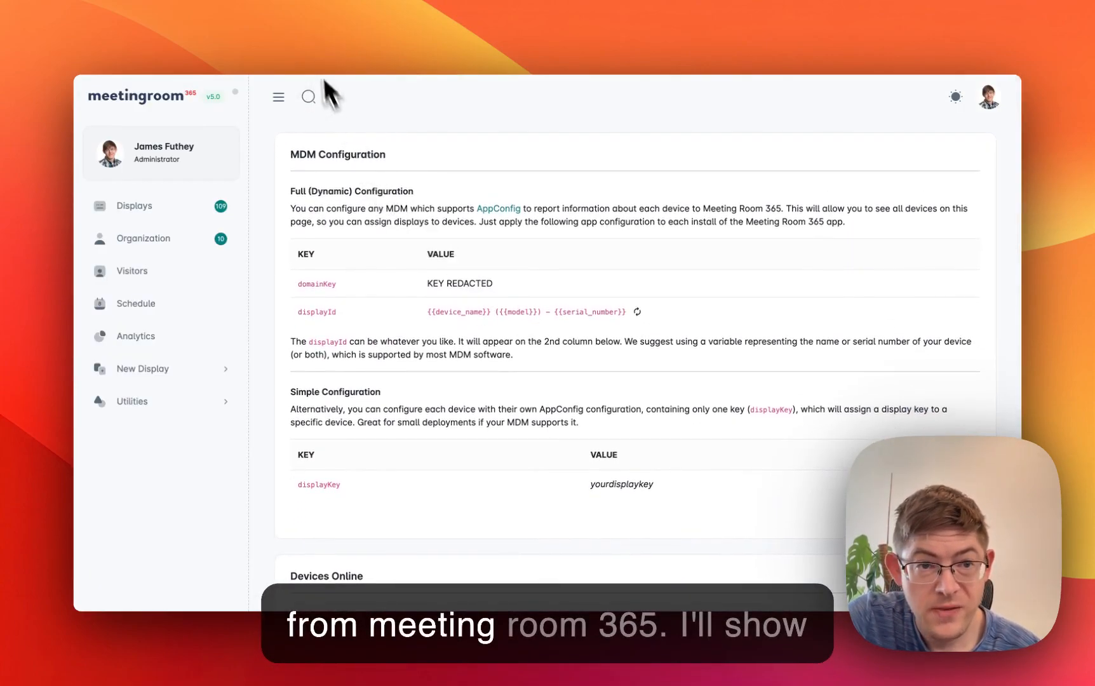
- In the SimpleMDM app catalog, open mr365-app-main-75f1bd-development.ipa and examine its managed configuration keys and values
left_click(310, 44)
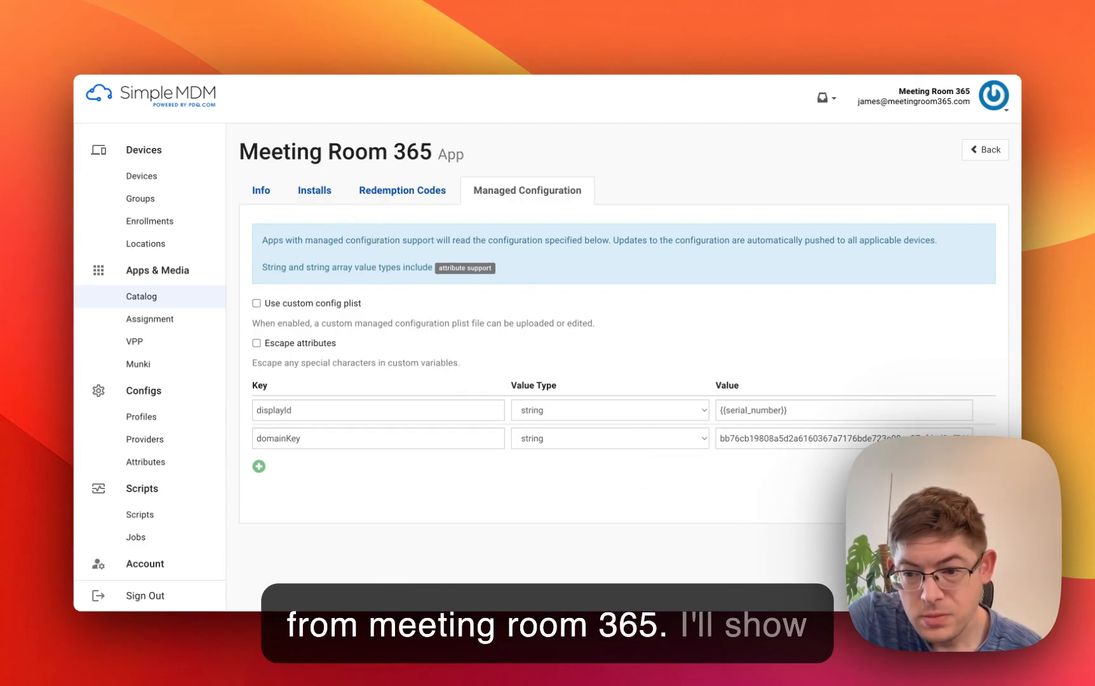
left_click(166, 303)
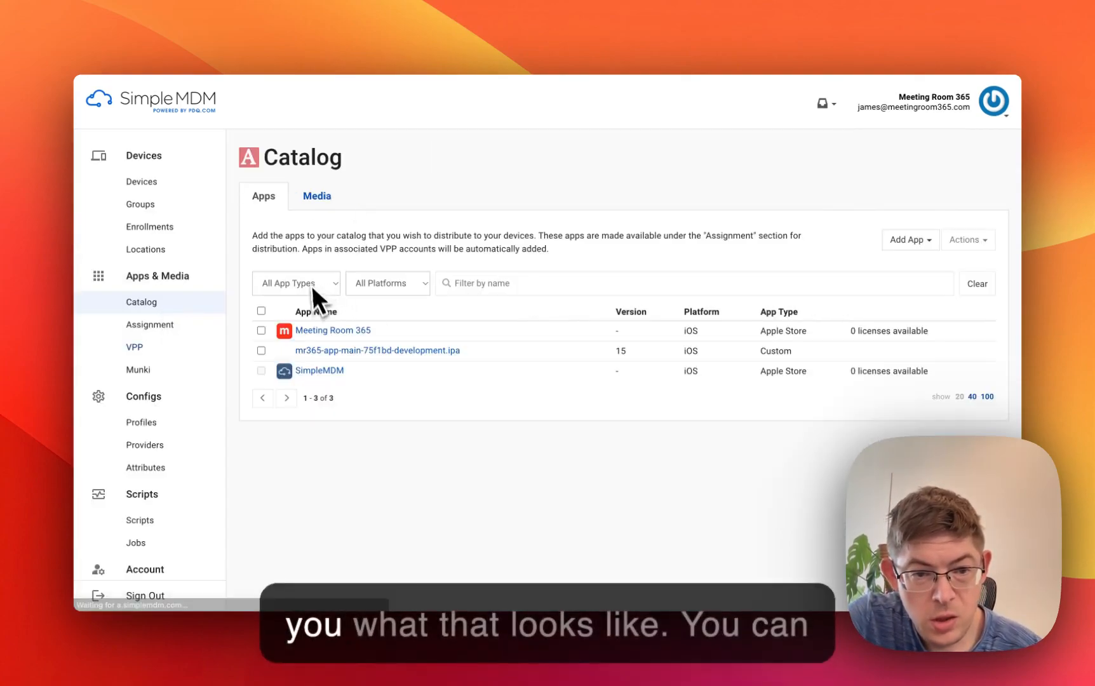
left_click(337, 352)
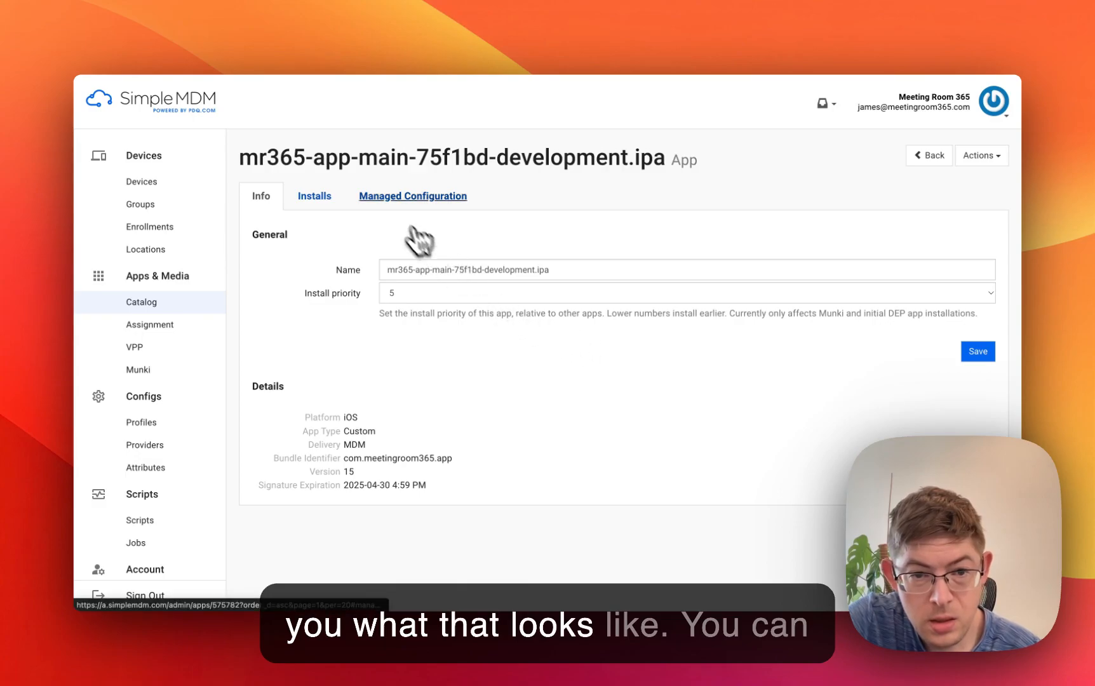
left_click(393, 207)
scroll(758, 379, "down", 3)
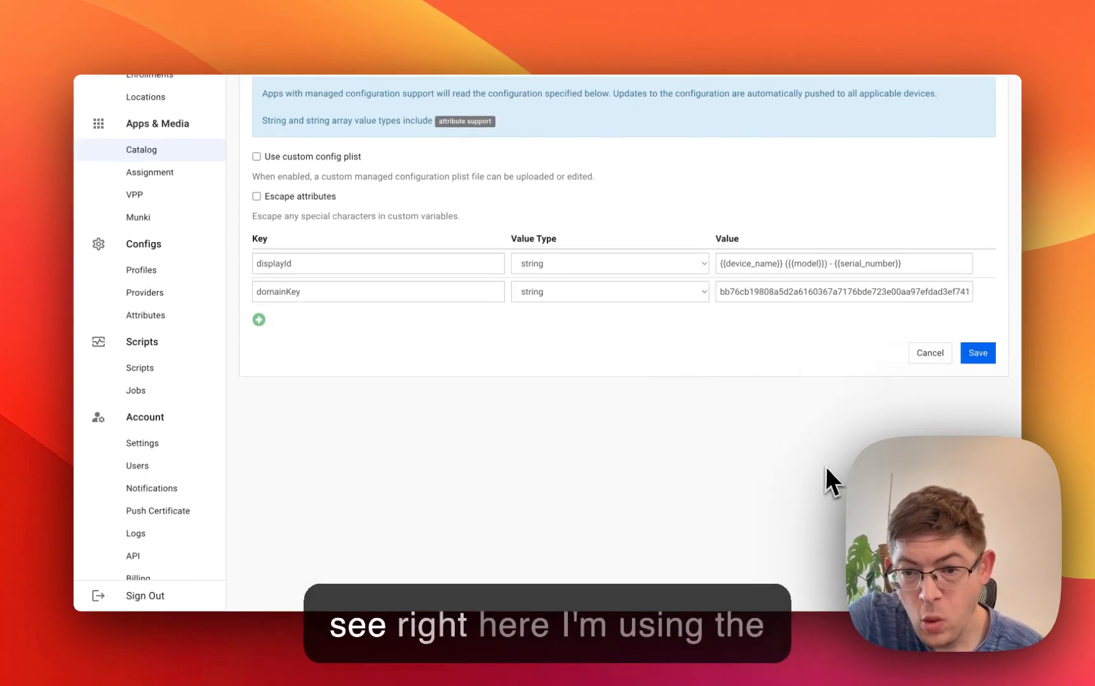
scroll(792, 278, "up", 2)
scroll(776, 286, "down", 2)
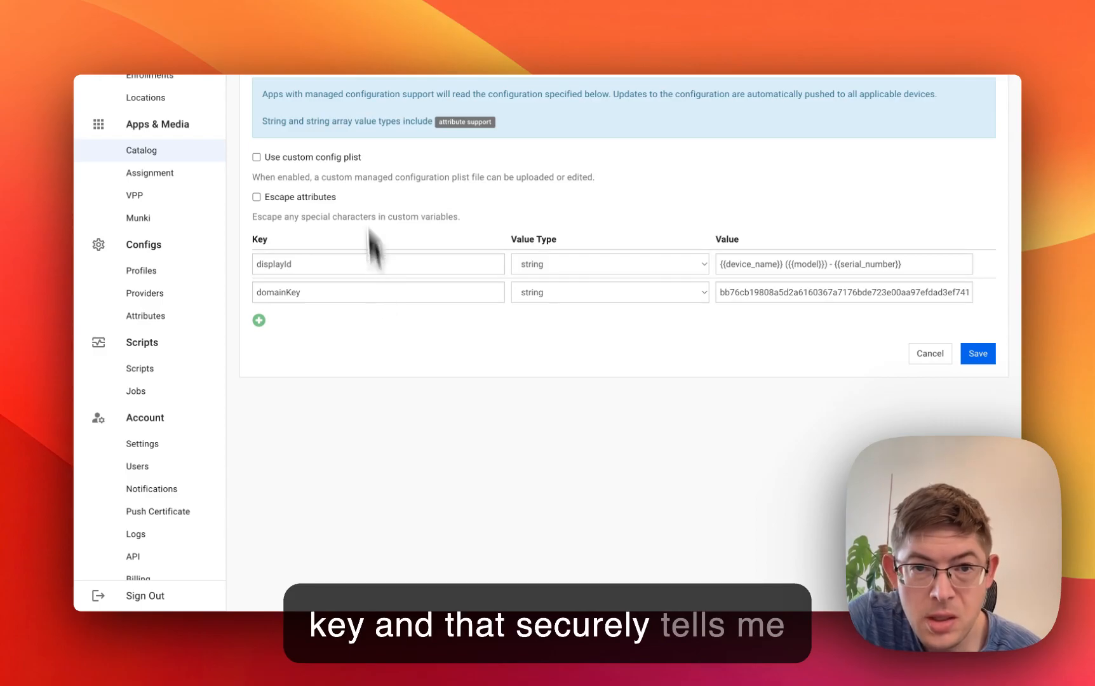
- In the Meeting Room 365 admin portal, assign the display with key "fooallbars" to the iPad listed under Devices Online
left_click(450, 12)
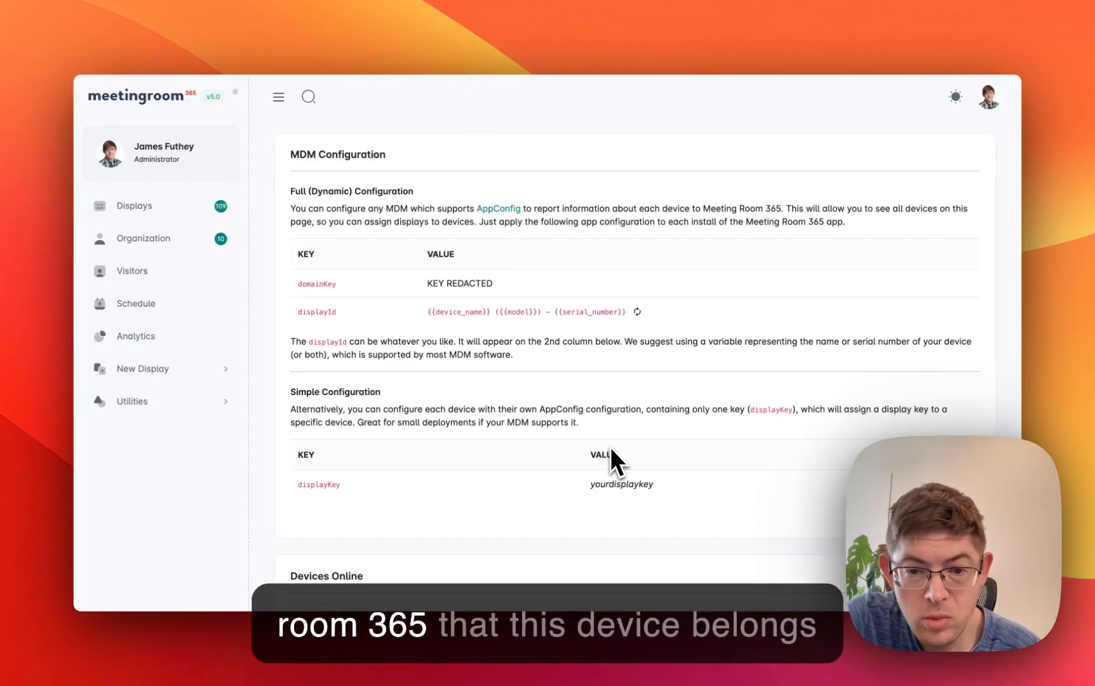
scroll(610, 446, "down", 5)
scroll(536, 497, "up", 5)
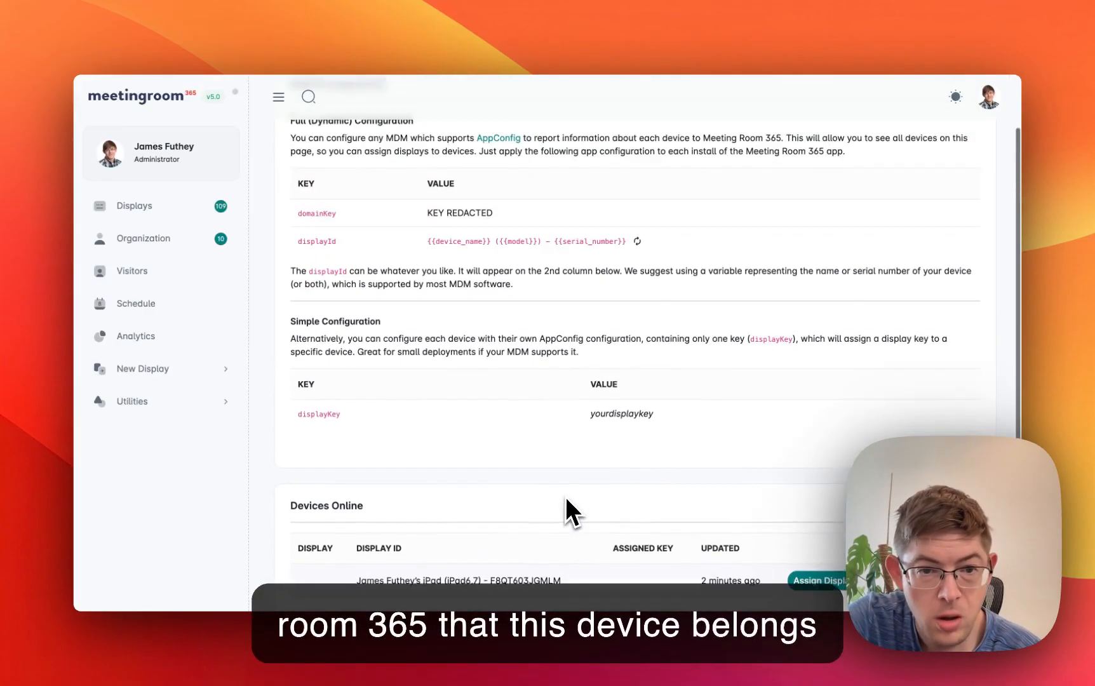
scroll(575, 292, "down", 5)
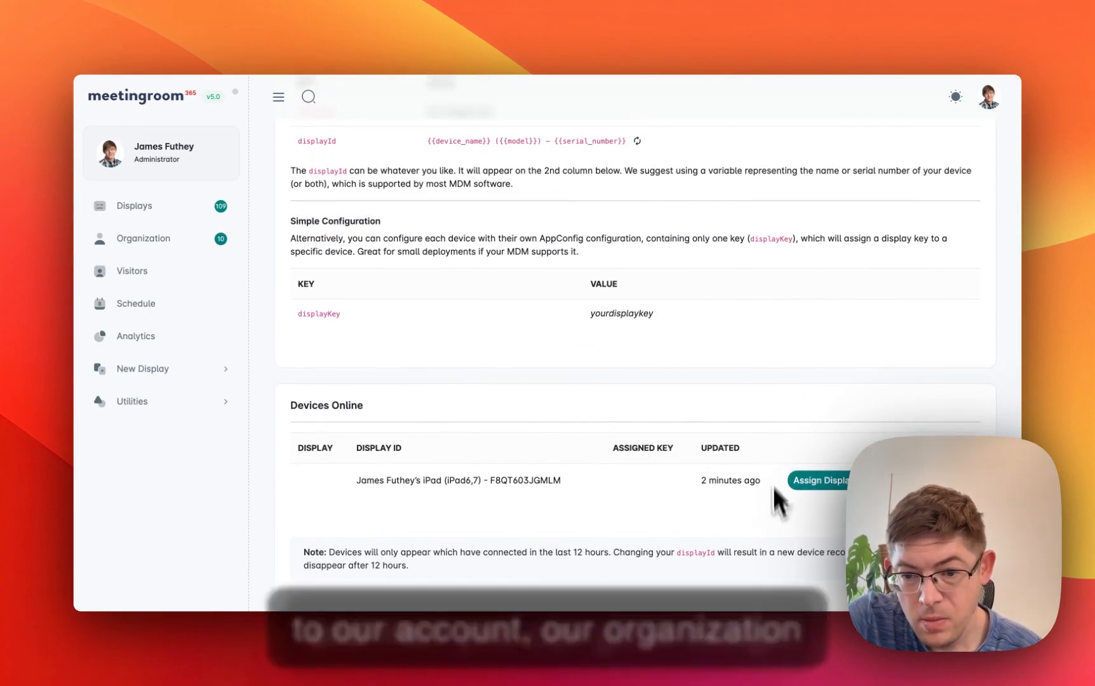
left_click(802, 481)
left_click(450, 238)
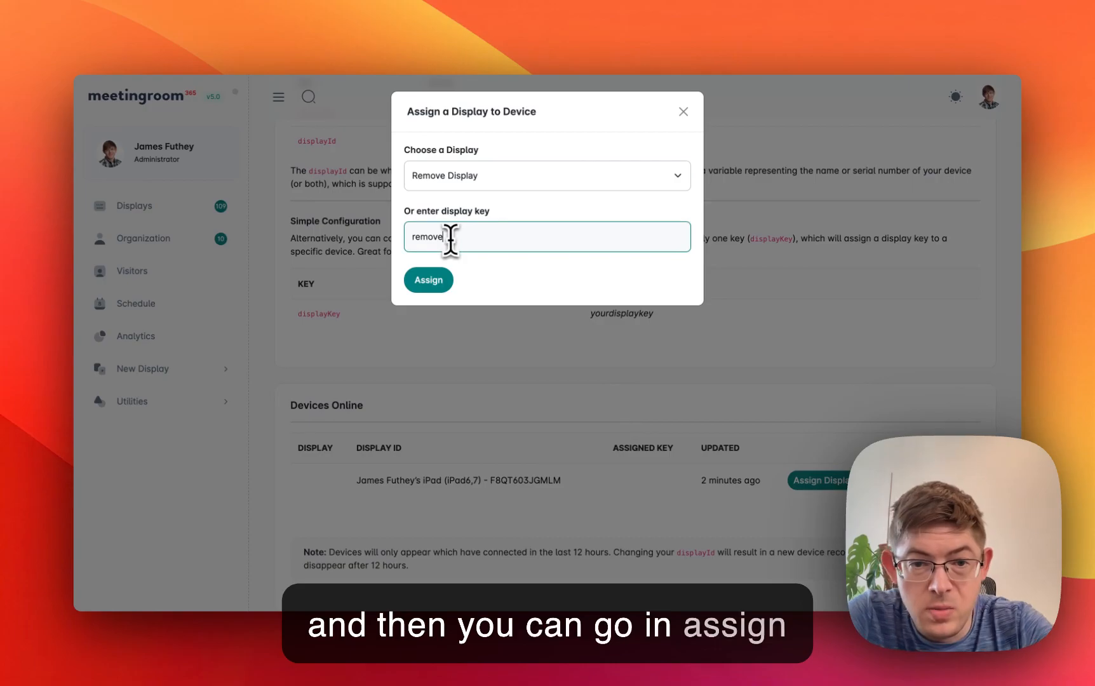
type("fooall")
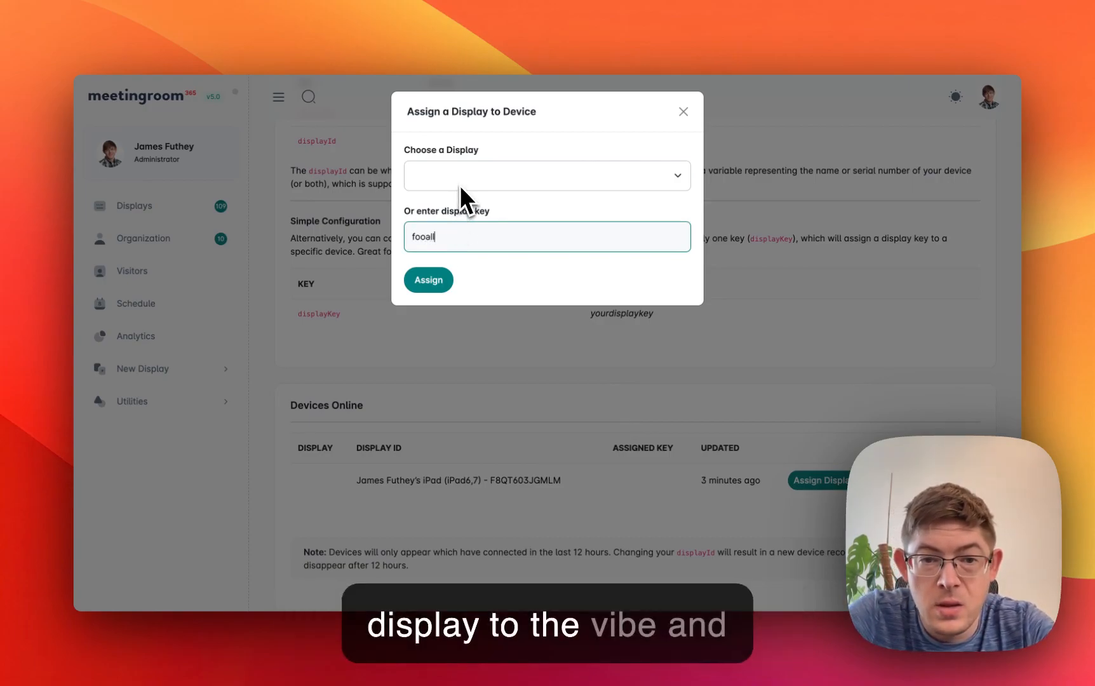
type("bars")
left_click(461, 168)
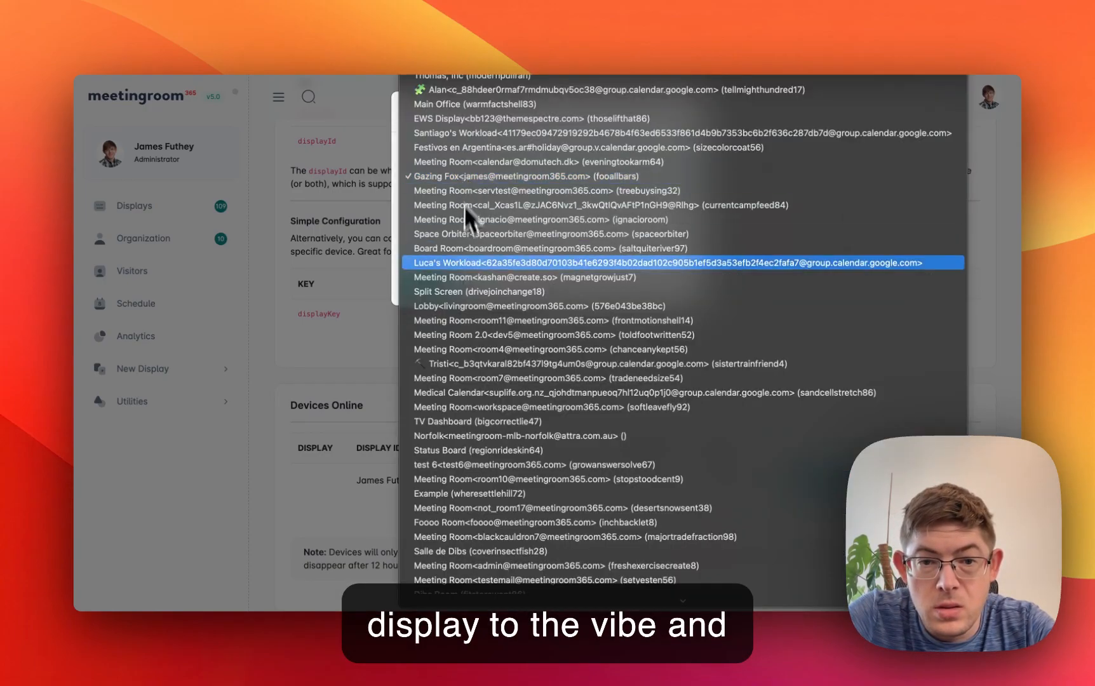
scroll(469, 262, "up", 2)
key("Escape")
left_click(443, 280)
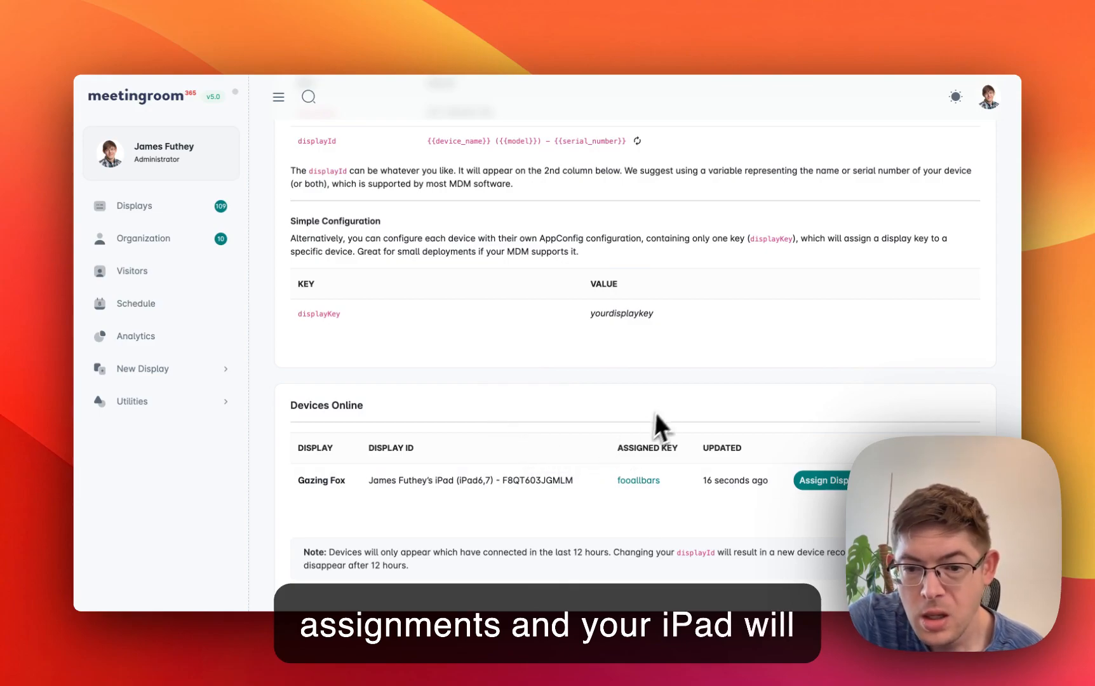
- Return to SimpleMDM, leave the app's managed configuration for the catalog, and view the app assignment groups
left_click(307, 40)
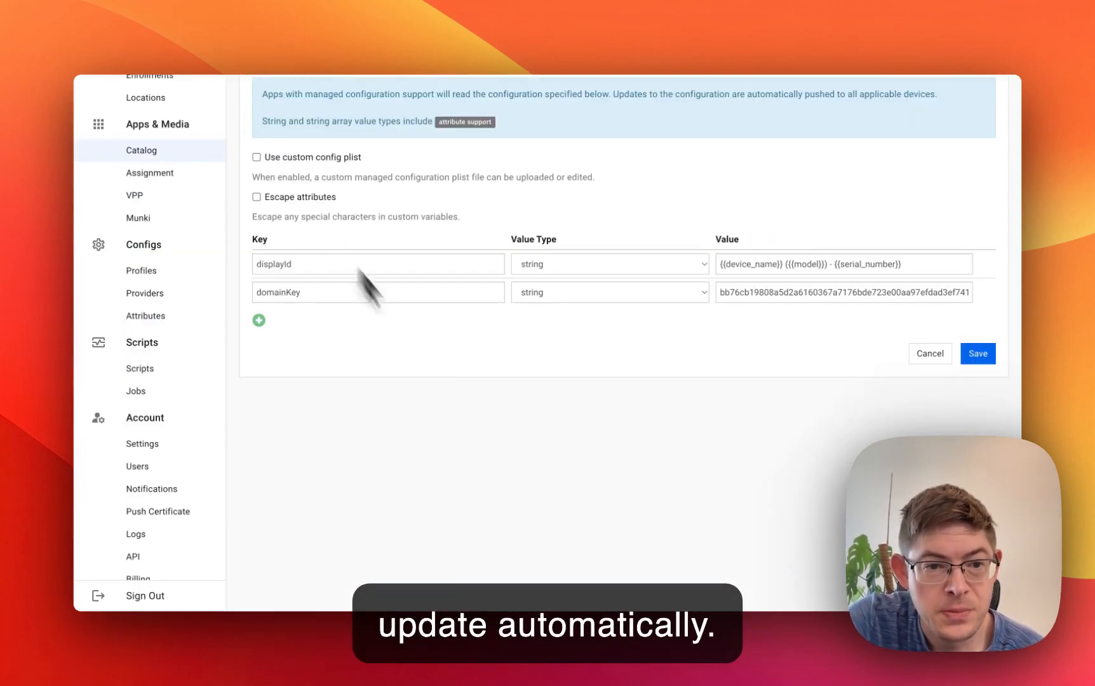
scroll(423, 374, "up", 3)
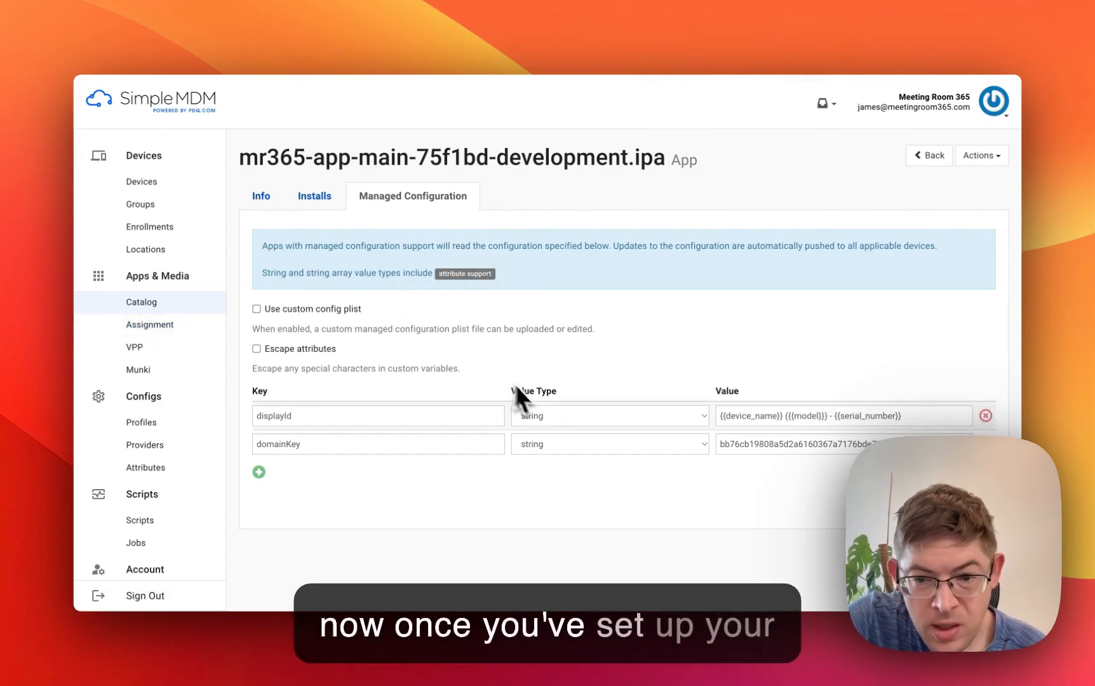
left_click(153, 305)
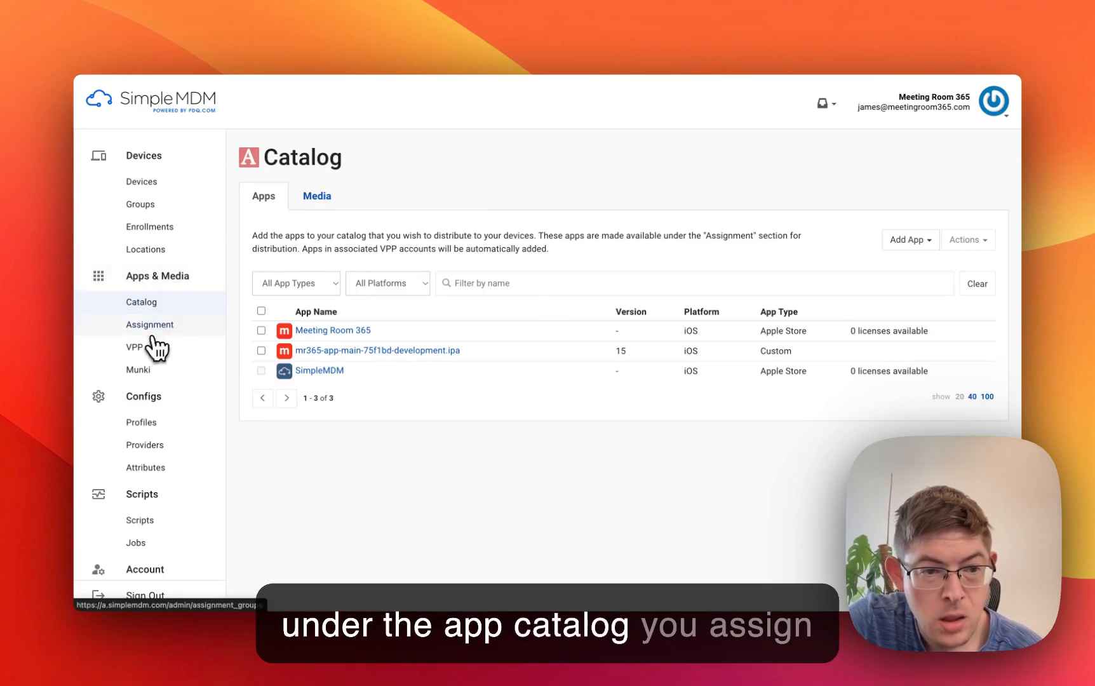
left_click(153, 330)
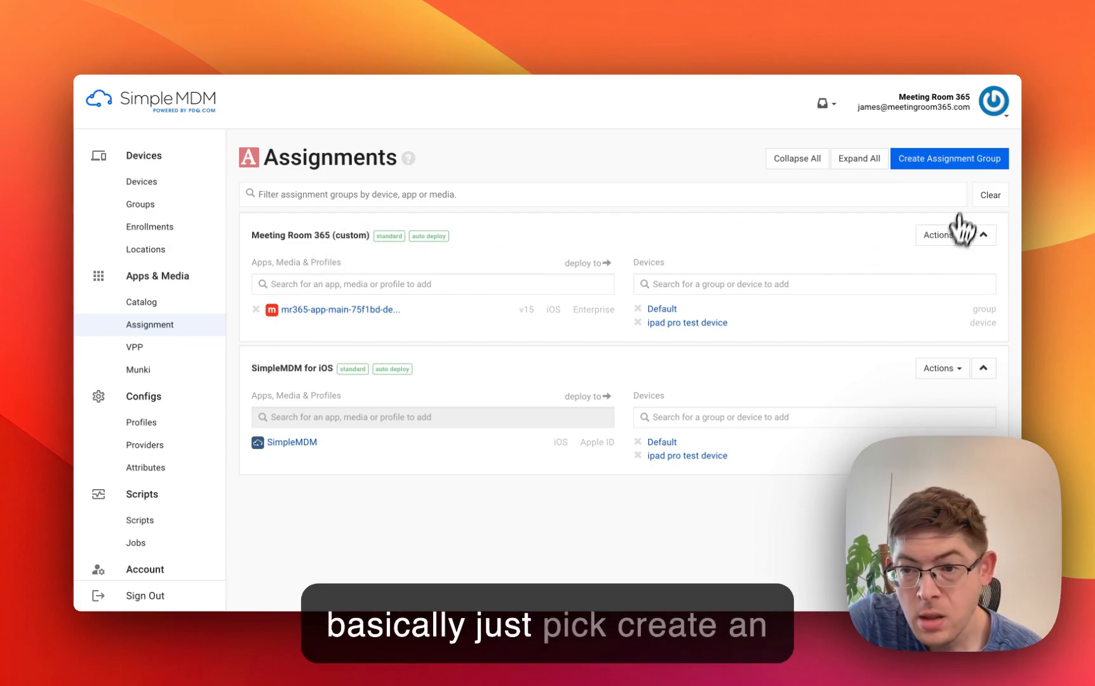
- Open the form for a new assignment group, view its name and type options, and cancel it without saving
left_click(948, 160)
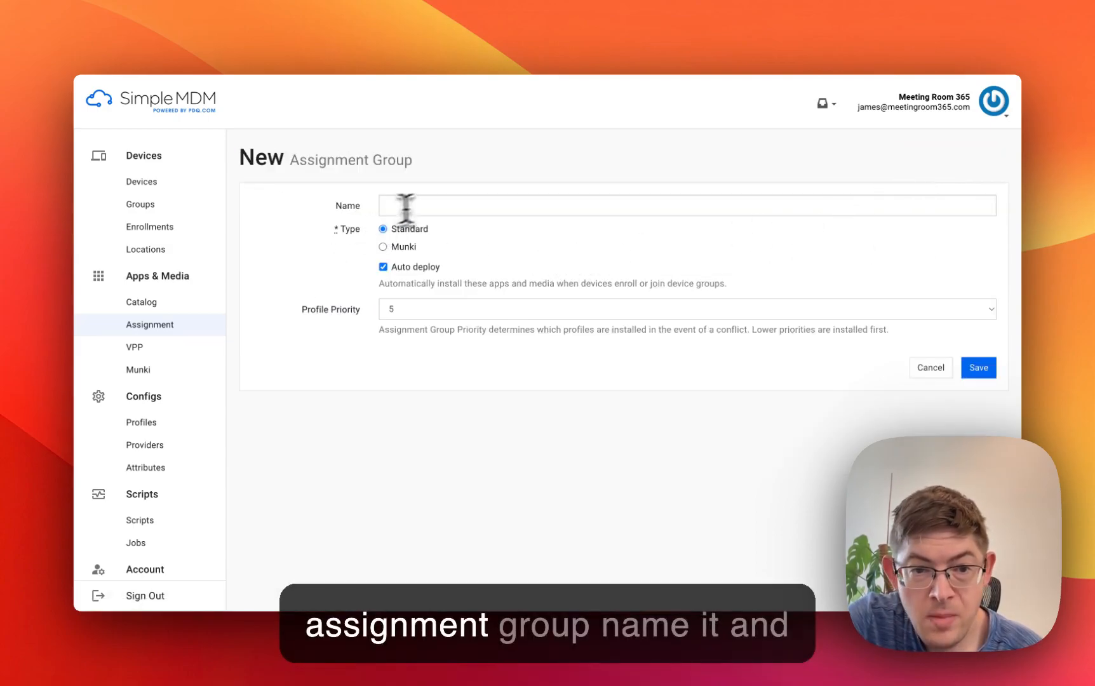
left_click(439, 203)
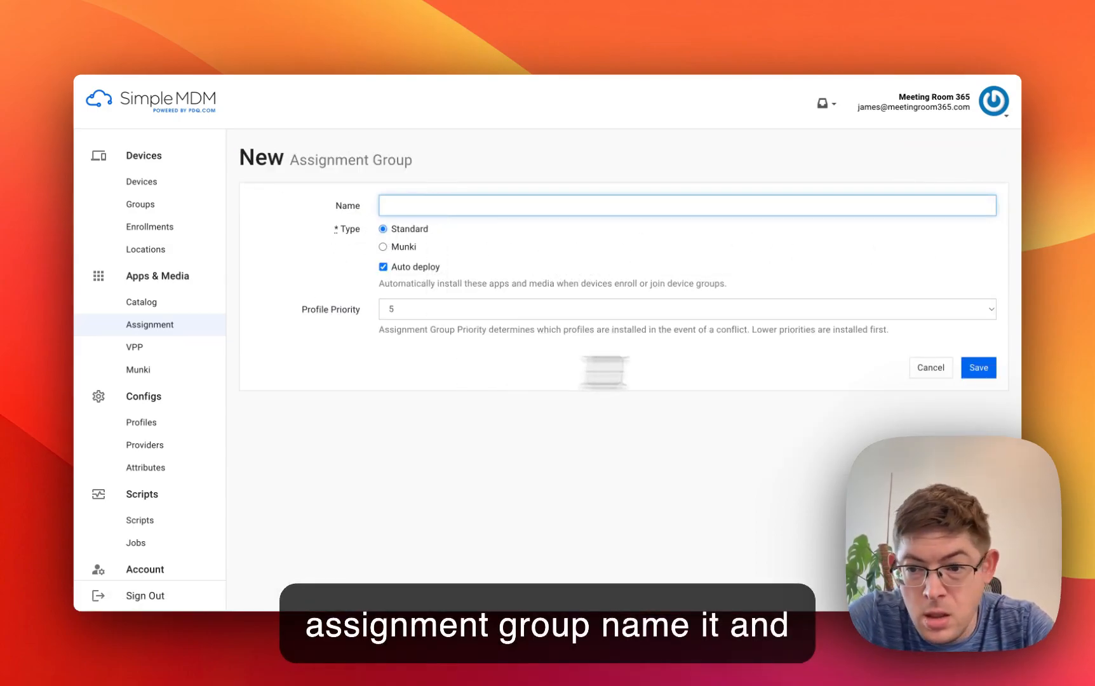
left_click(930, 371)
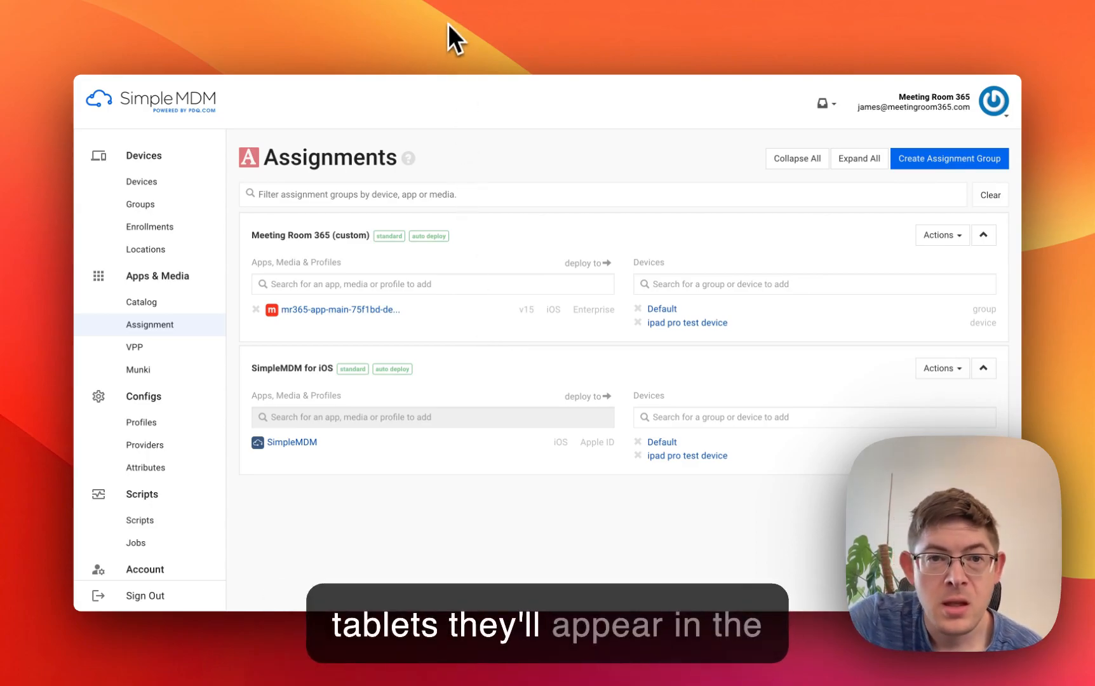
- In the Meeting Room 365 admin portal, examine the iPad's entry and assigned key under Devices Online
left_click(440, 42)
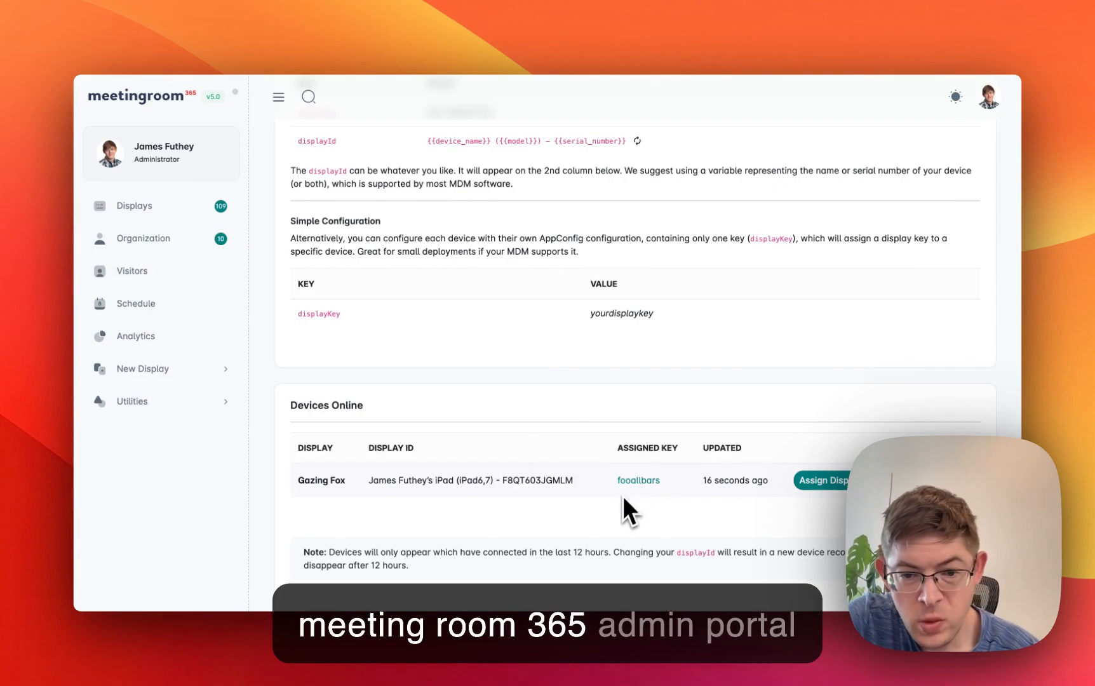
scroll(620, 500, "up", 3)
scroll(620, 500, "down", 3)
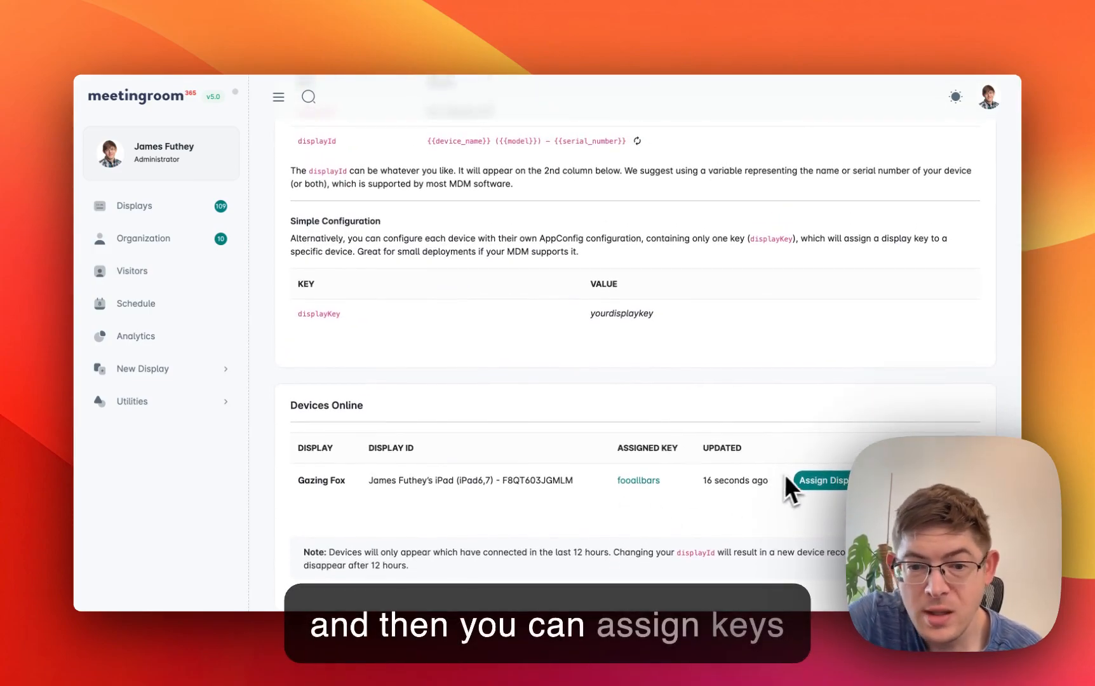
- Switch to the Meeting Room 365 setup guide for SimpleMDM and read the section on enabling Single-App Mode
left_click(301, 32)
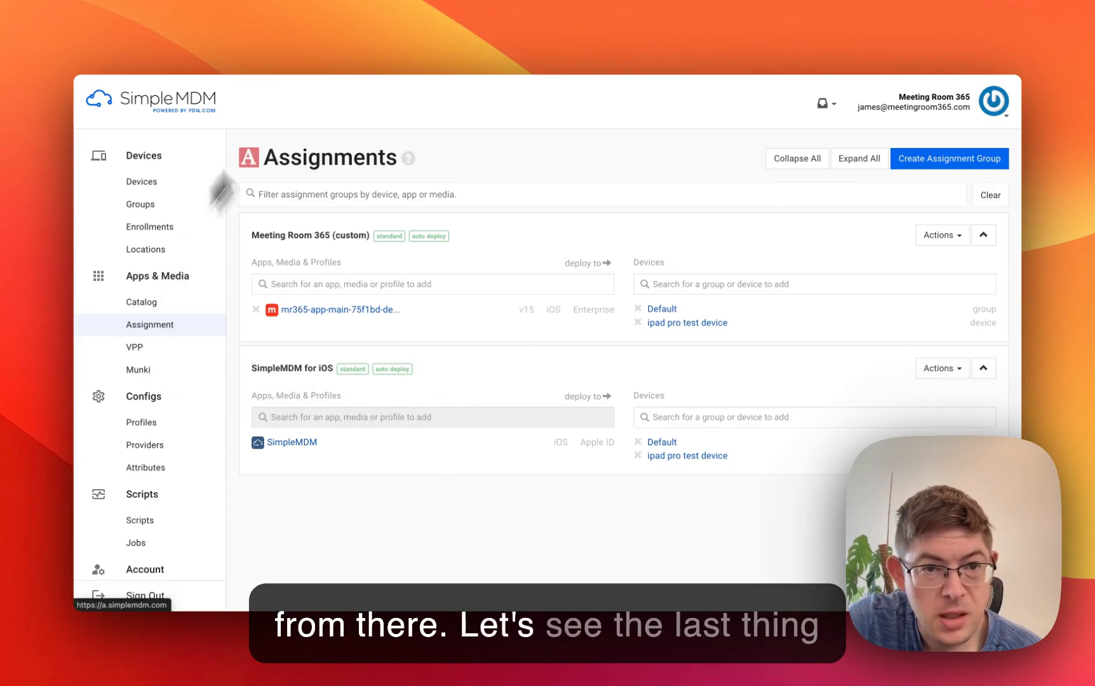
left_click(190, 35)
scroll(578, 426, "down", 10)
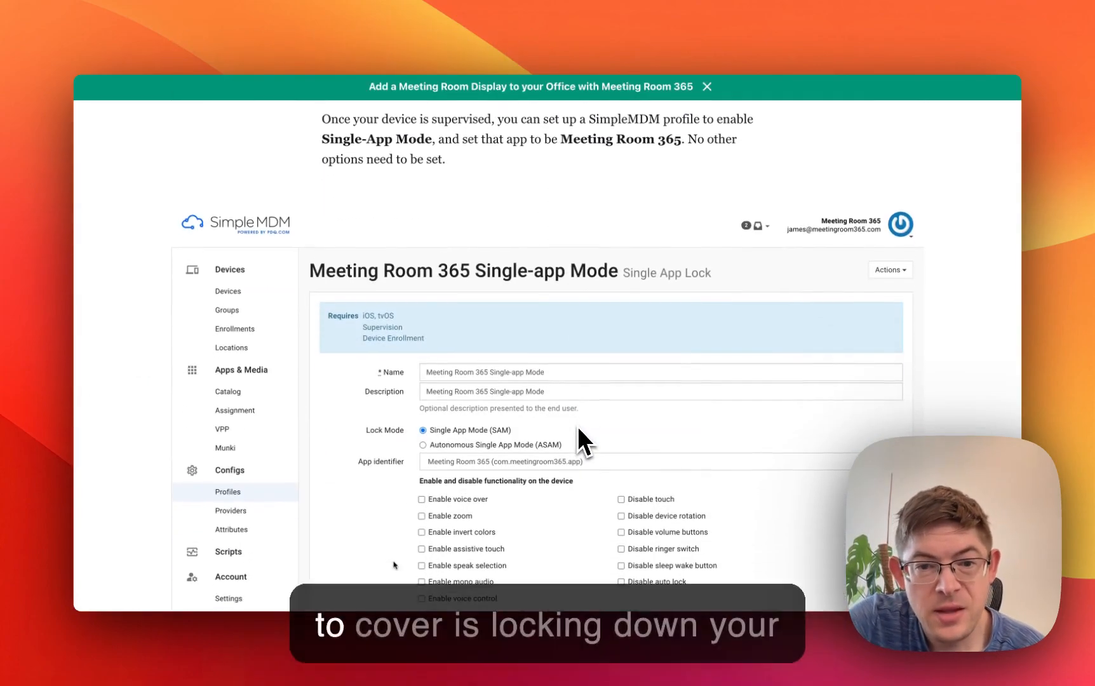
scroll(578, 426, "up", 1)
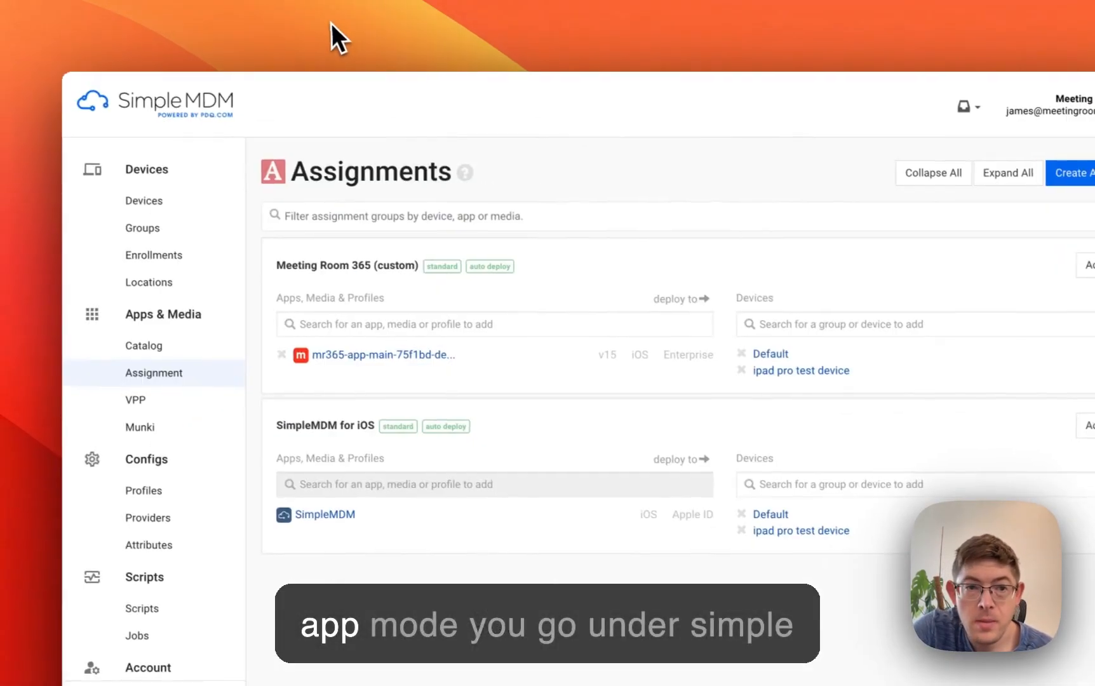
- In SimpleMDM, open the "Meeting Room 365 Single-app Mode" profile and examine its lock mode, app identifier and functionality options
scroll(167, 458, "down", 3)
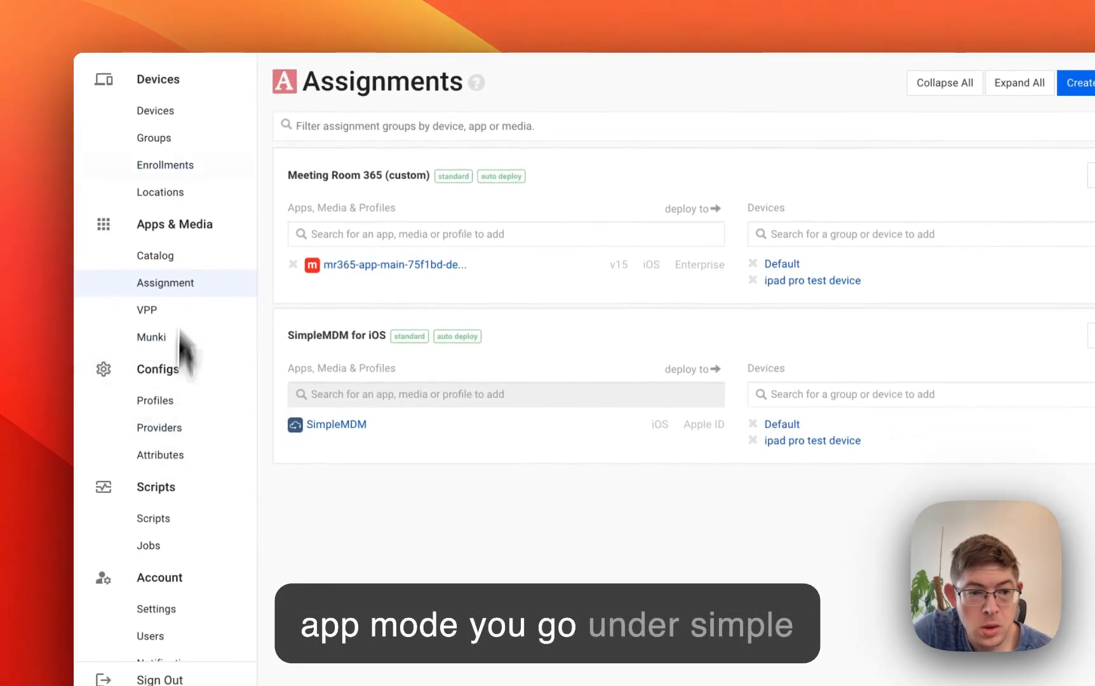
scroll(181, 175, "up", 3)
scroll(222, 331, "down", 6)
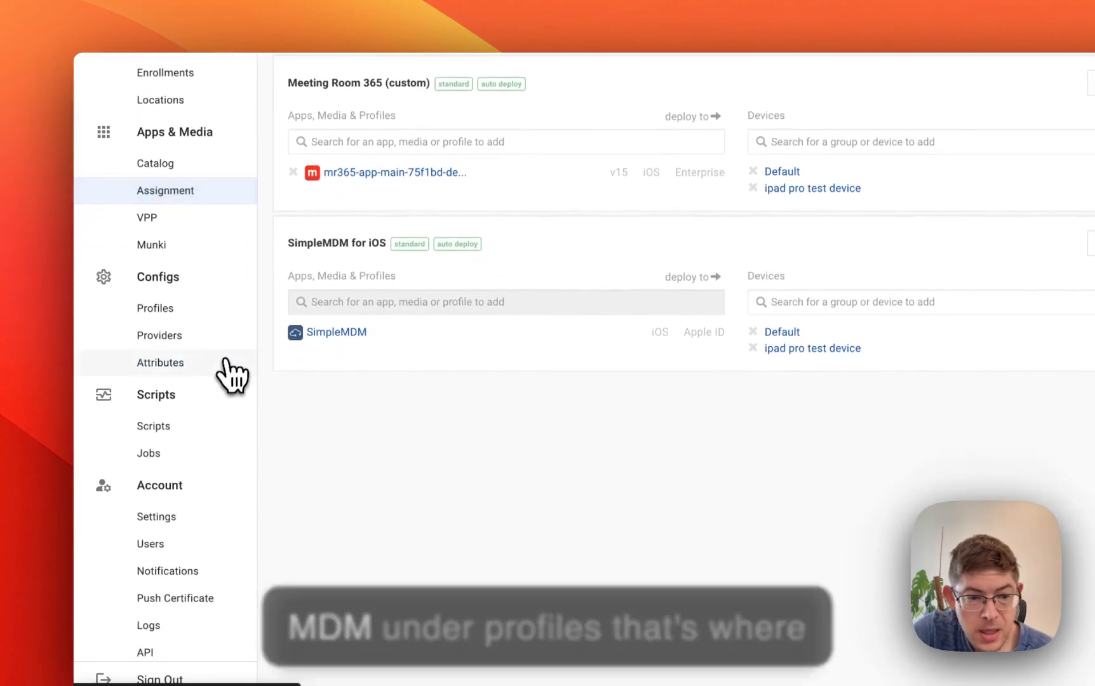
left_click(171, 308)
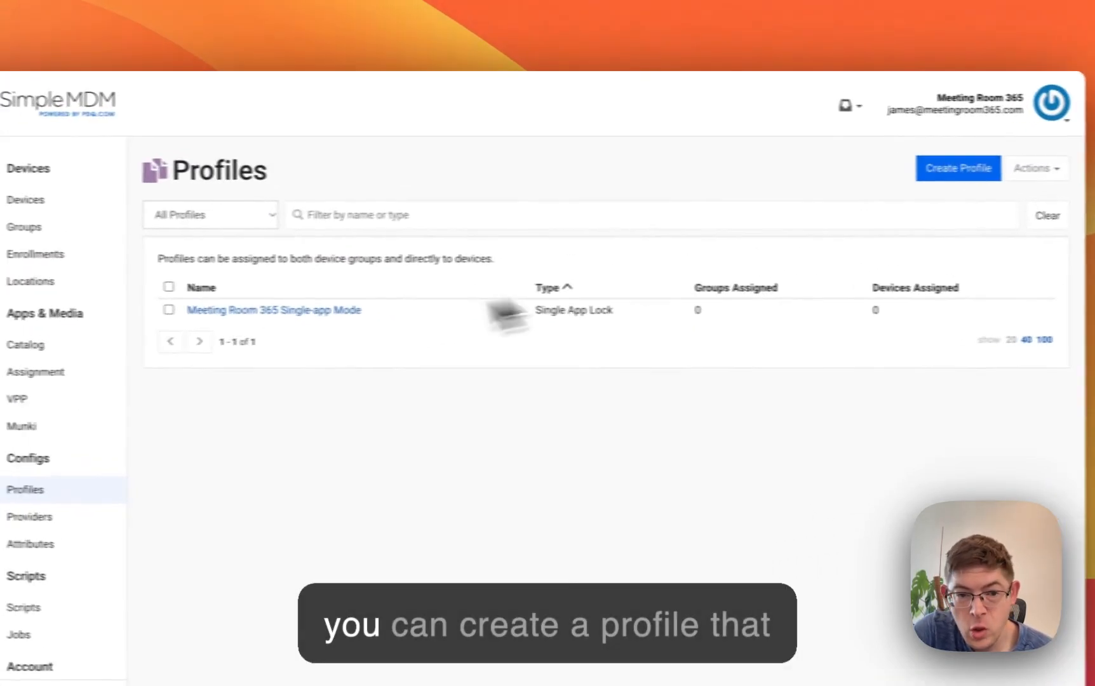
left_click(377, 316)
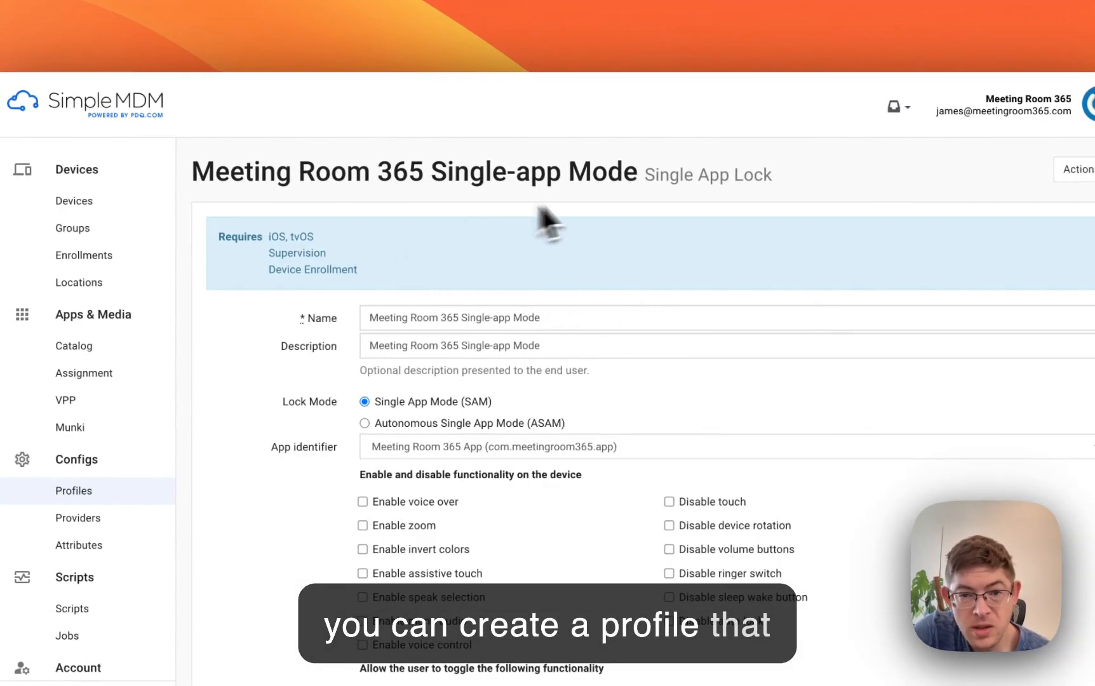
scroll(618, 171, "down", 5)
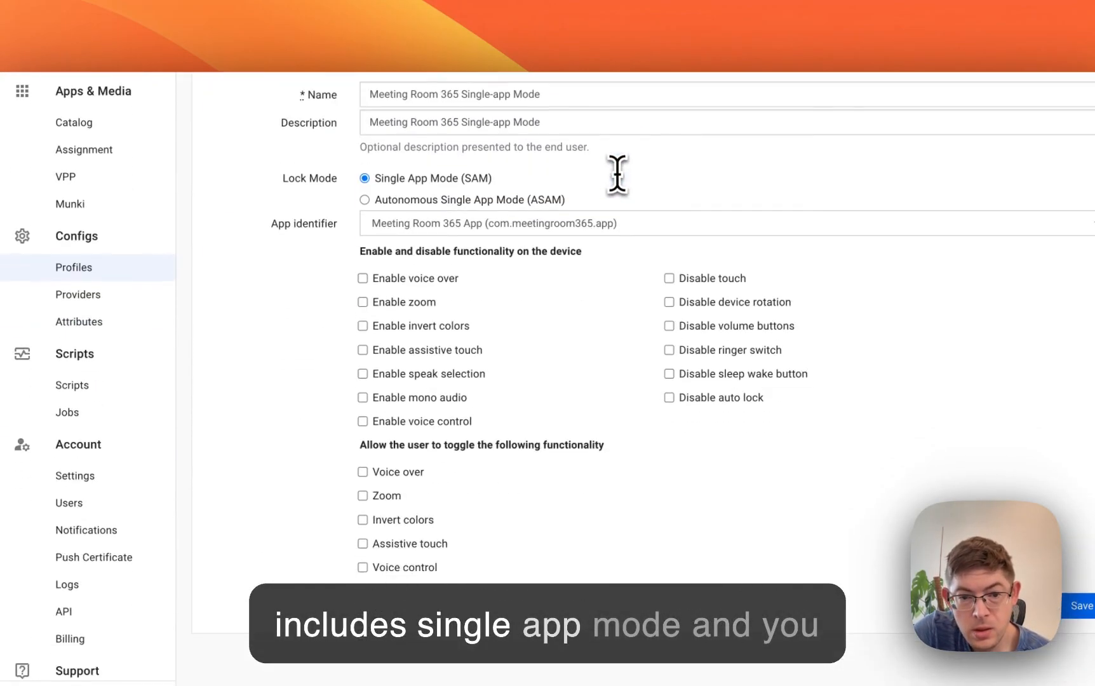
scroll(619, 422, "up", 5)
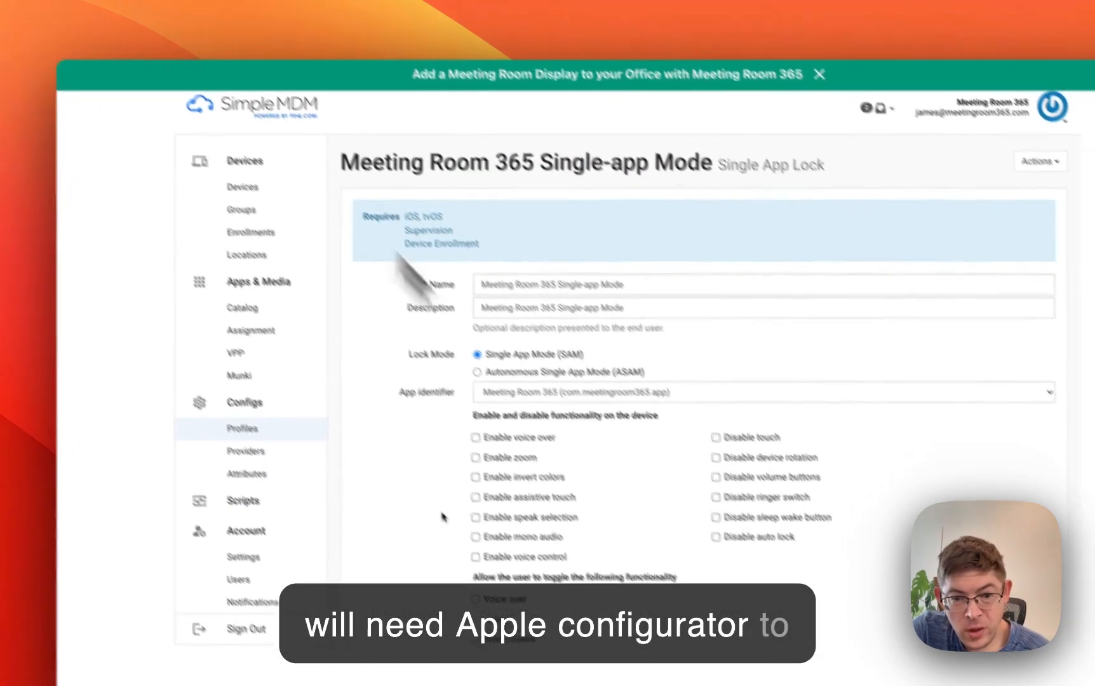
- In the setup guide, examine the section on assigning profiles and pushing apps, and return to the Single-App Mode requirements
scroll(565, 435, "down", 6)
scroll(561, 419, "down", 5)
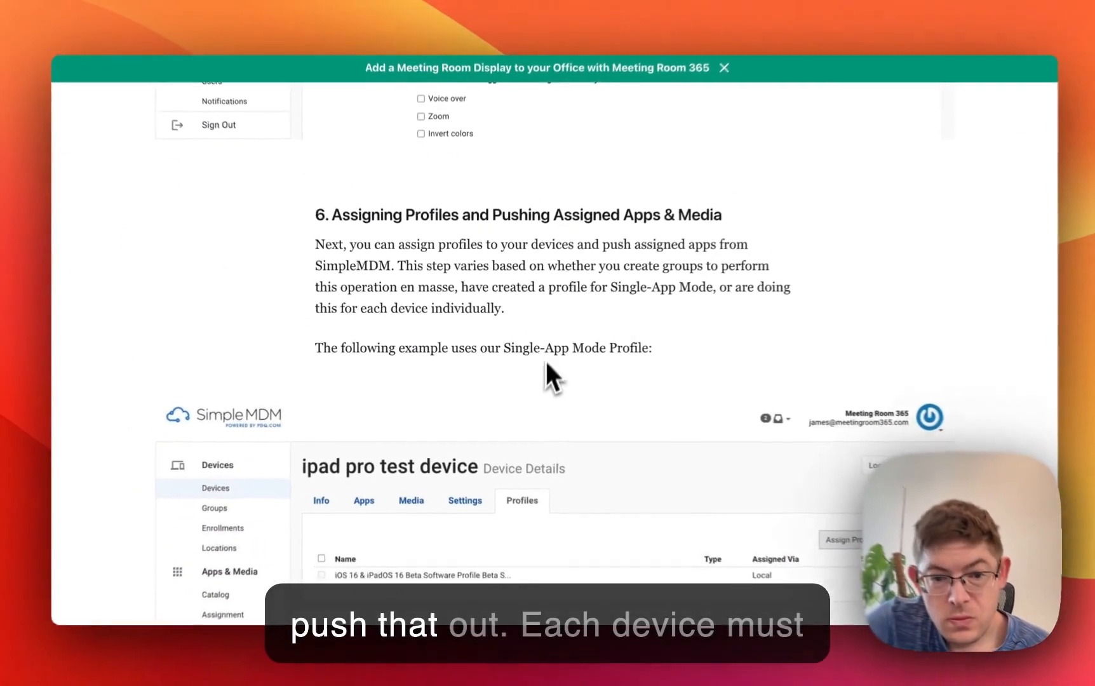
scroll(546, 361, "down", 10)
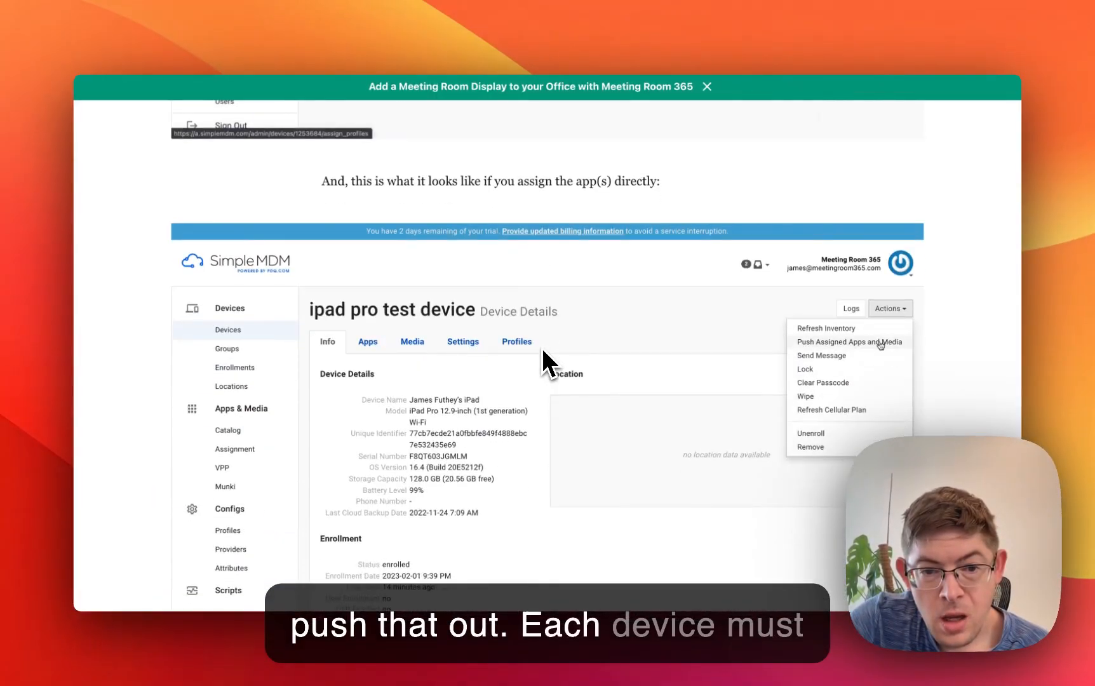
scroll(542, 347, "up", 15)
scroll(541, 347, "down", 5)
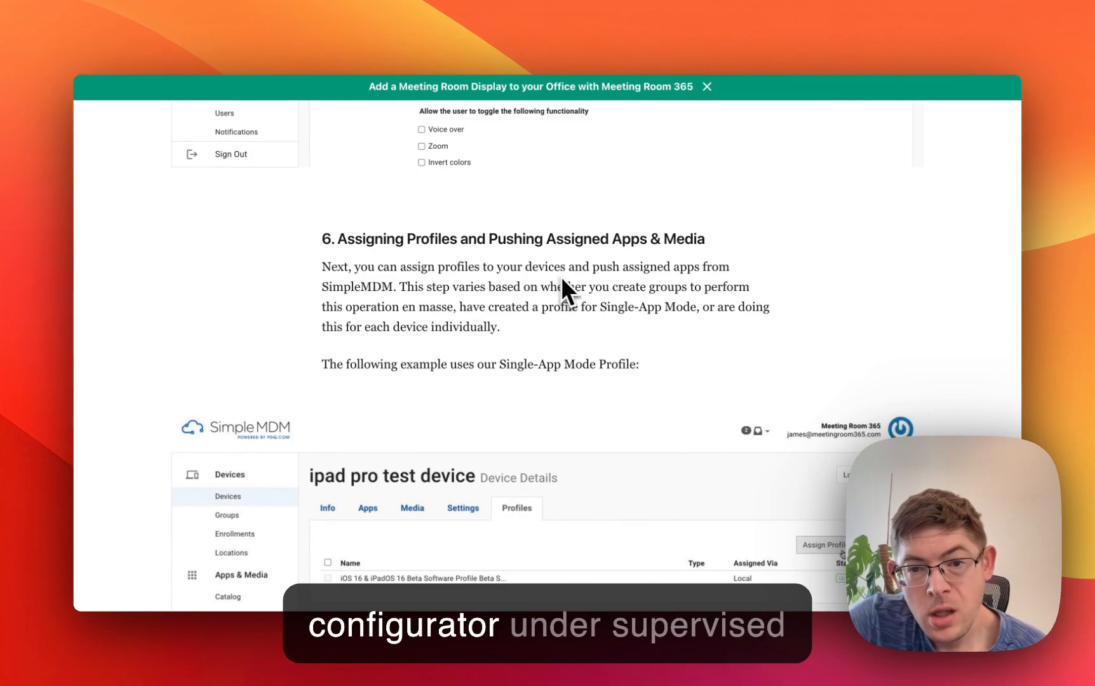
scroll(589, 284, "up", 2)
scroll(589, 284, "up", 10)
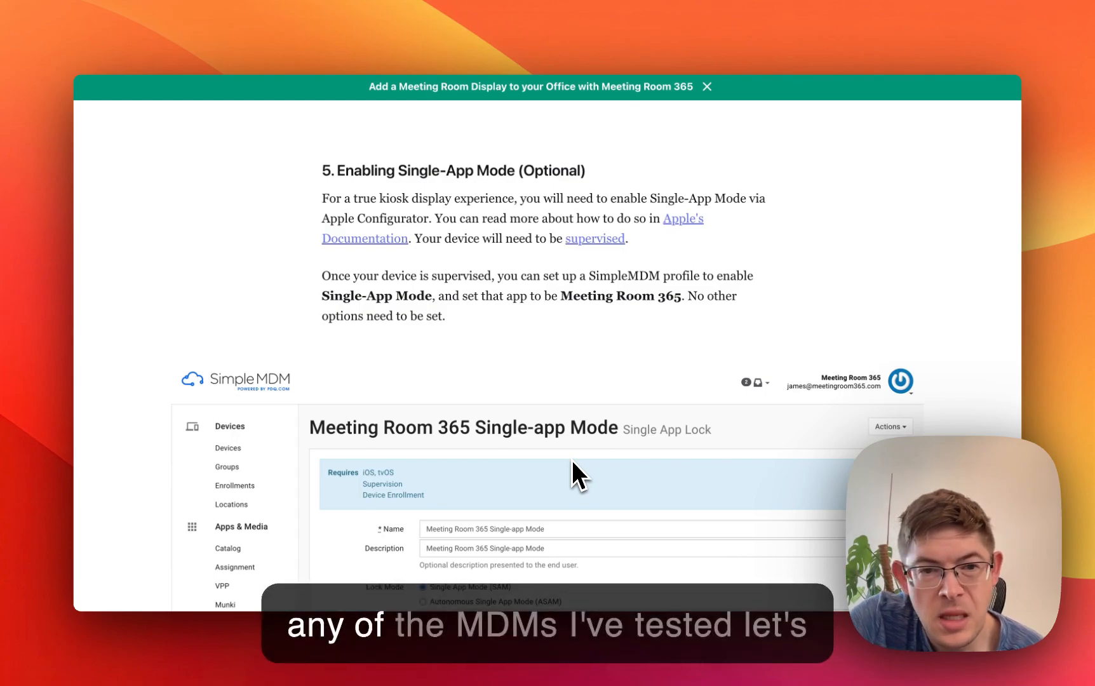
- Look through the rest of the setup guide, from the profile assignment and app push examples to the closing notes
scroll(565, 401, "down", 6)
scroll(564, 407, "down", 20)
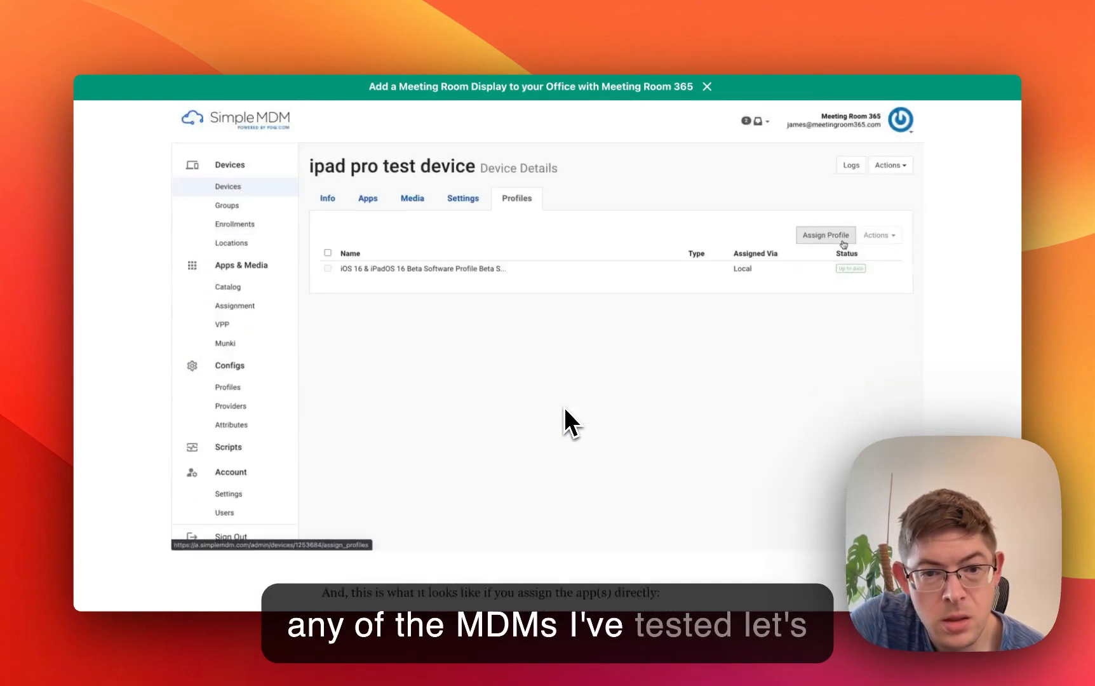
scroll(564, 407, "down", 2)
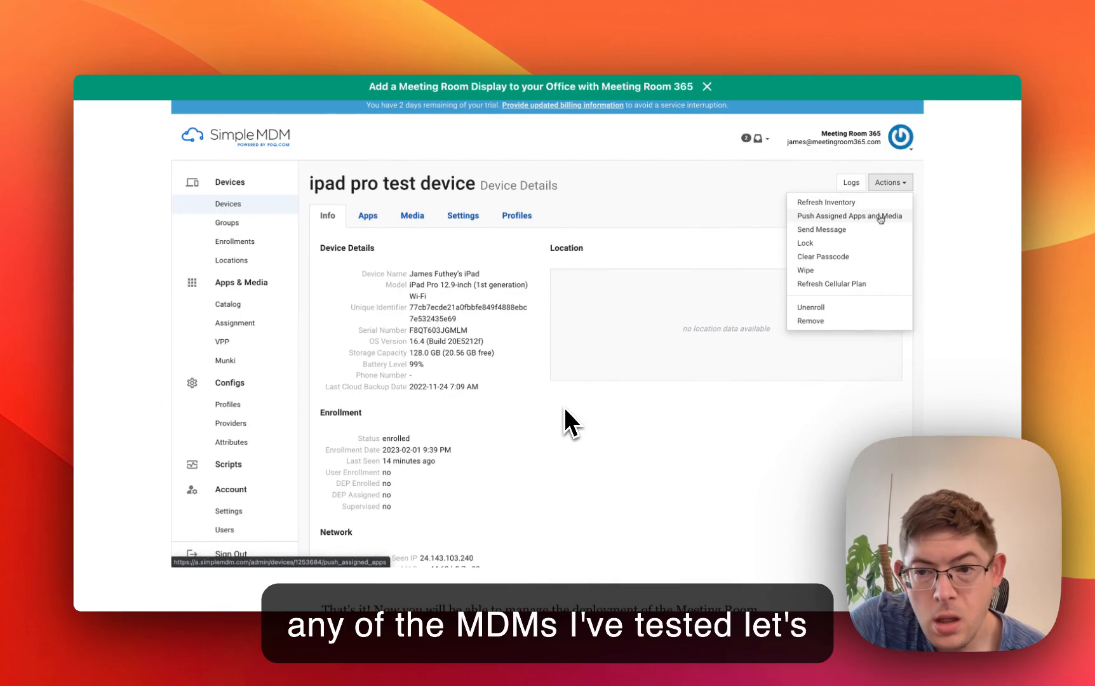
scroll(565, 407, "down", 5)
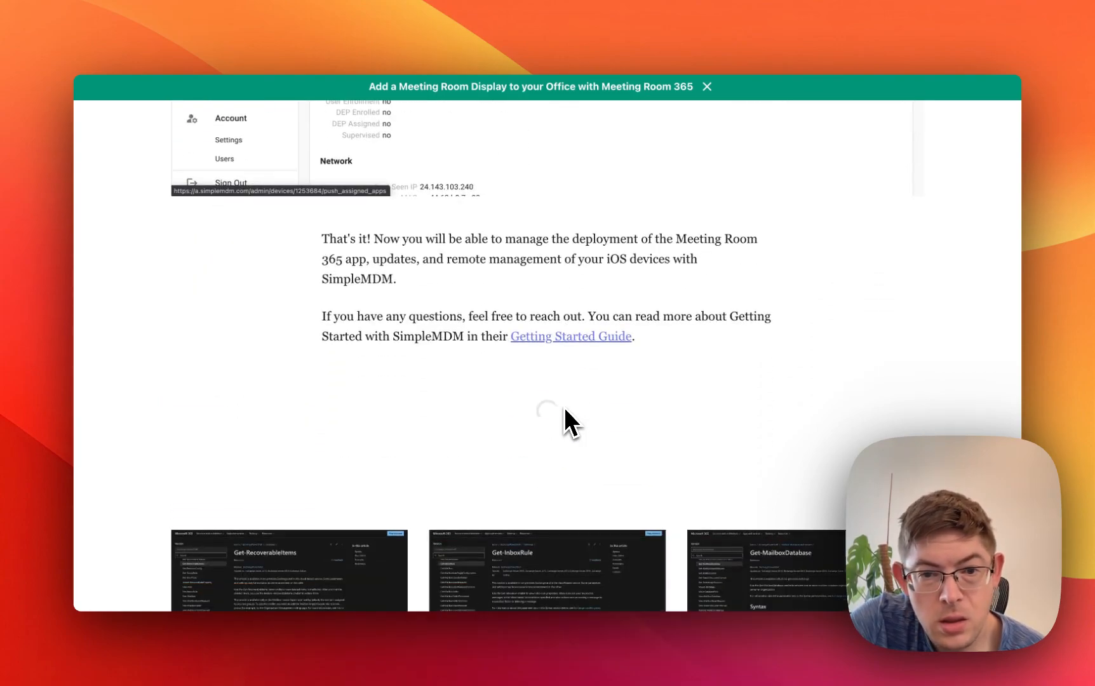
scroll(564, 407, "up", 5)
scroll(564, 407, "down", 3)
scroll(565, 408, "up", 5)
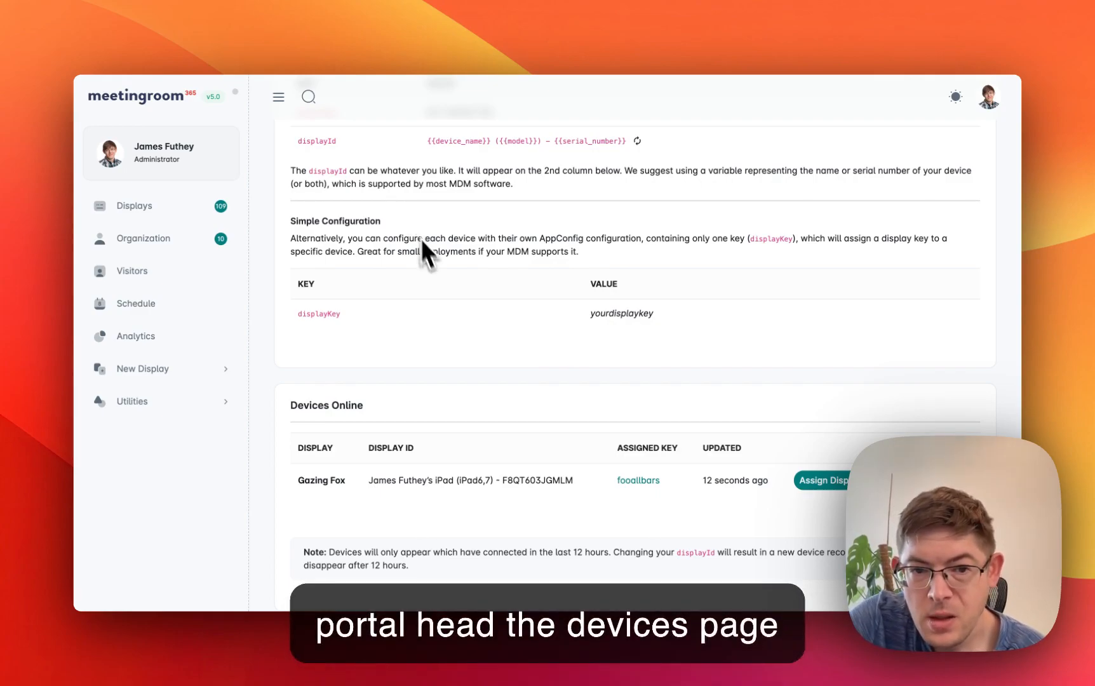
- Review the MDM configuration keys in the Meeting Room 365 portal and the Meeting Room 365 app's managed configuration in SimpleMDM's catalog
scroll(432, 254, "up", 5)
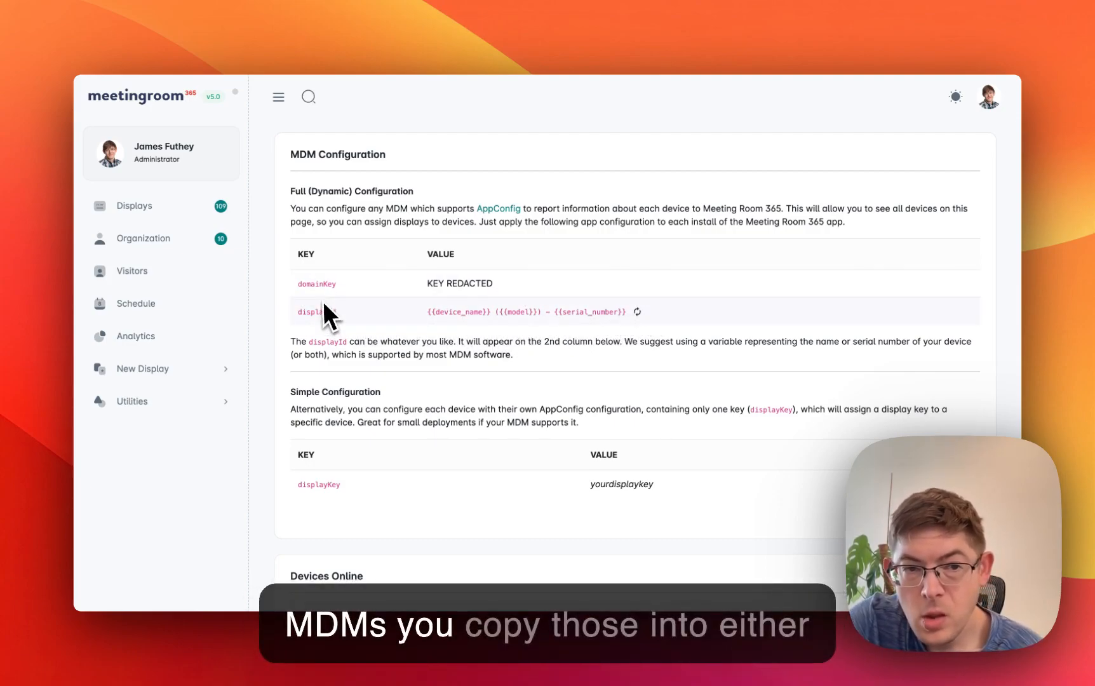
left_click(273, 40)
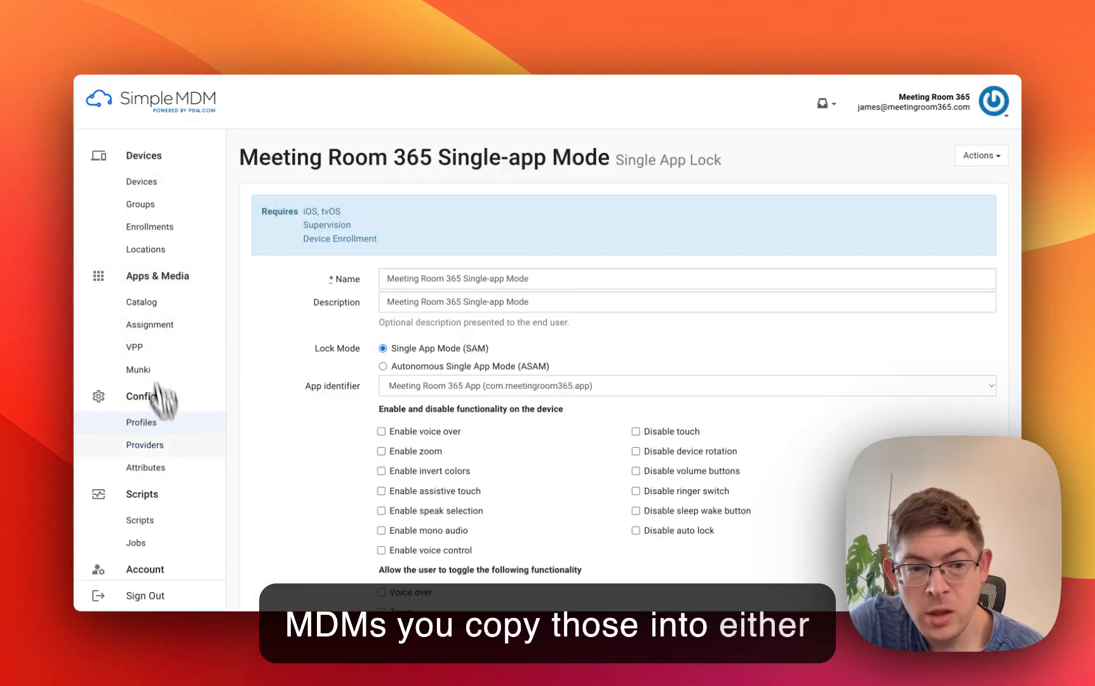
left_click(141, 302)
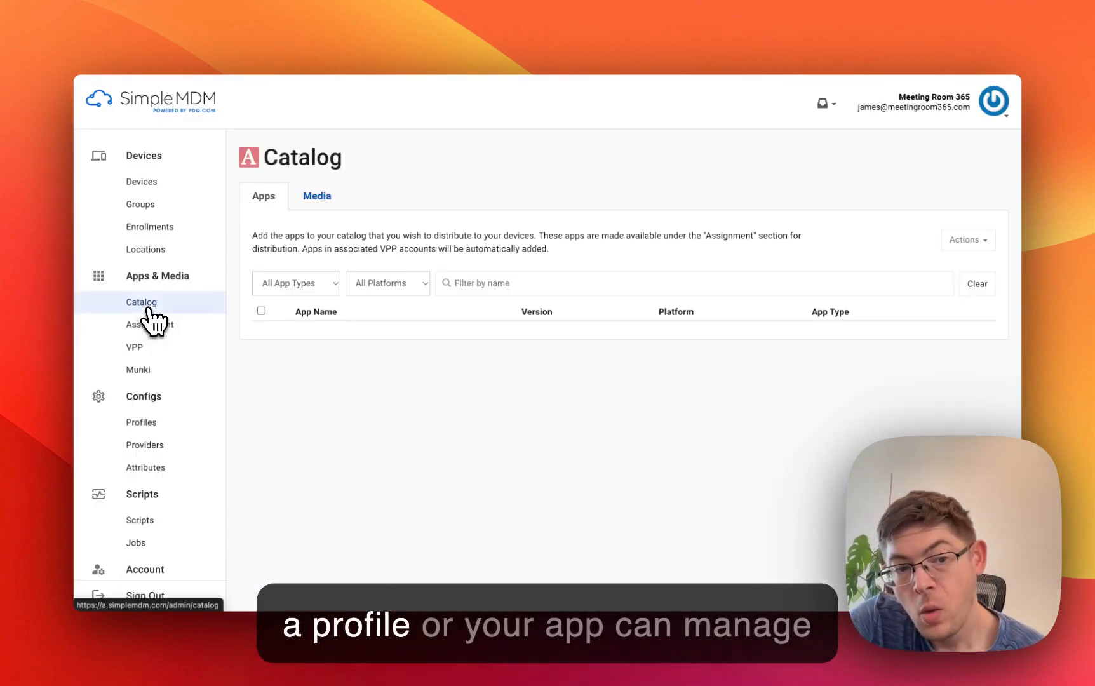
left_click(339, 336)
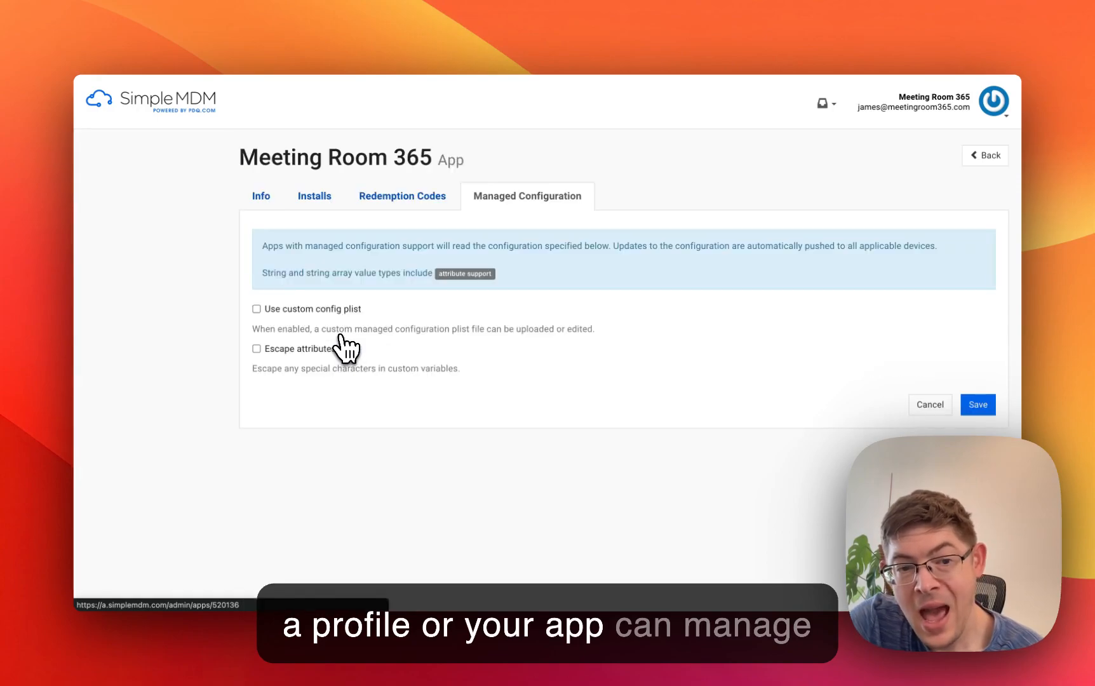
left_click(531, 196)
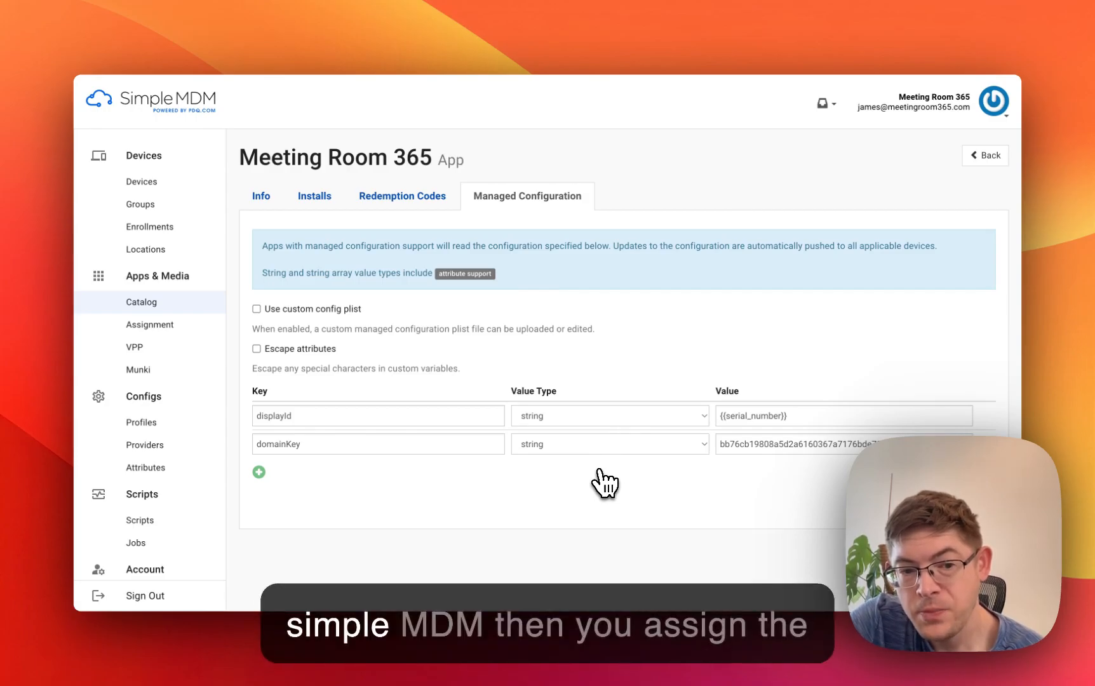
- View SimpleMDM's app assignment groups and the list of configuration profiles
left_click(150, 325)
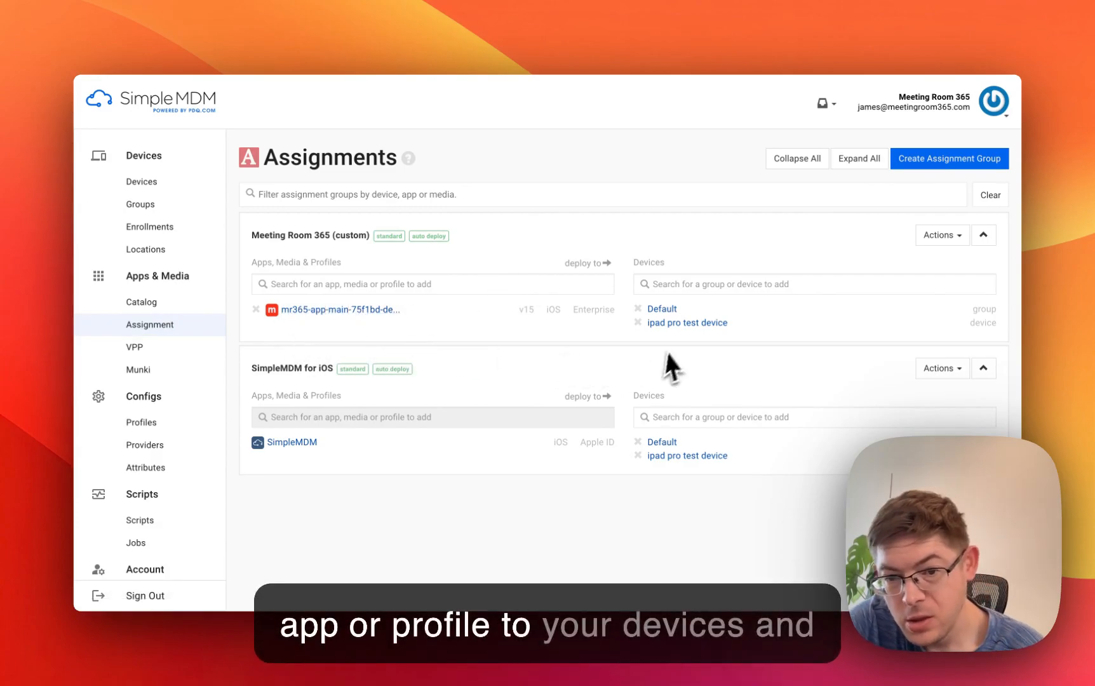
left_click(145, 425)
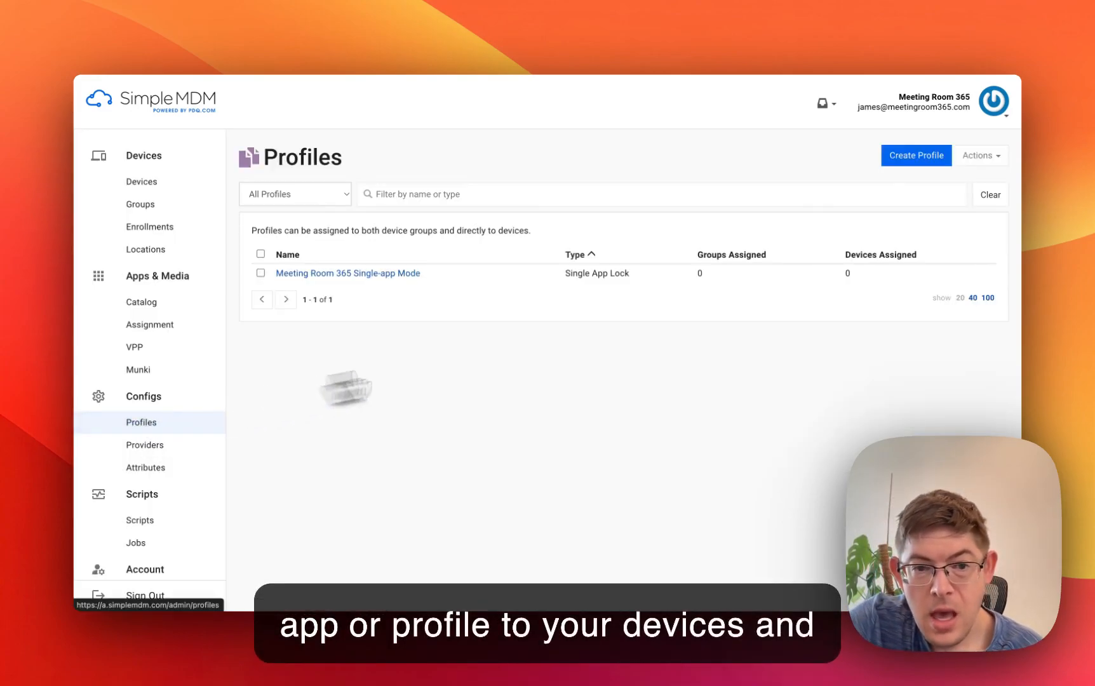
- In the Meeting Room 365 portal, unassign the Gazing Fox display from the online iPad by assigning "remove" as its display key
left_click(449, 42)
scroll(534, 408, "down", 3)
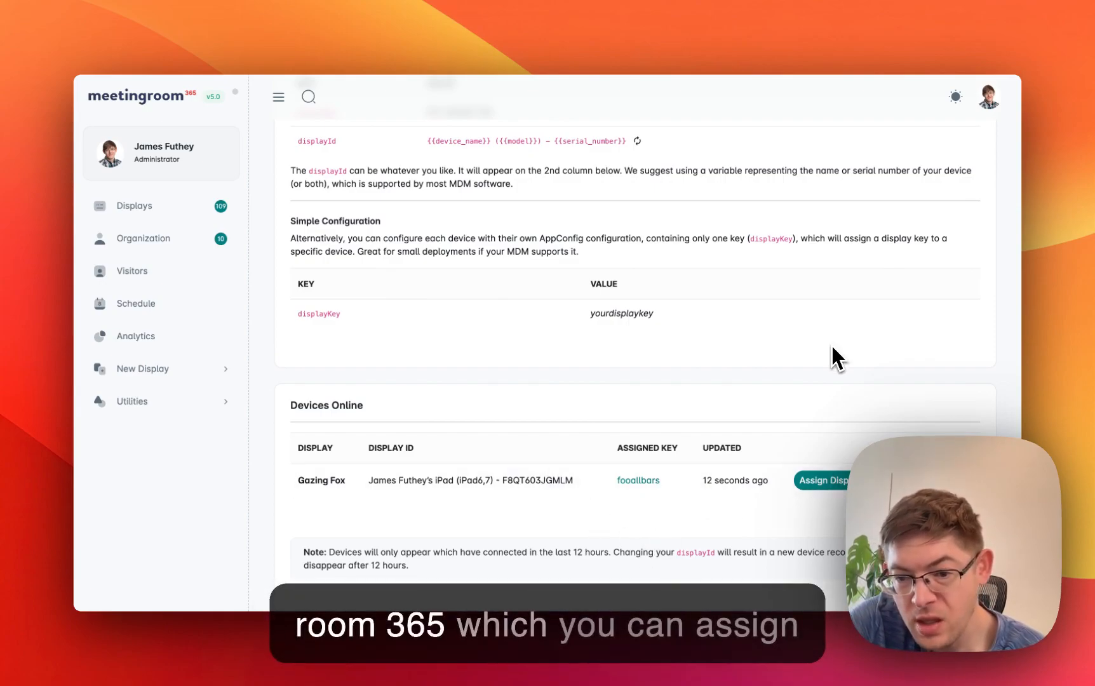
left_click(825, 483)
double_click(469, 237)
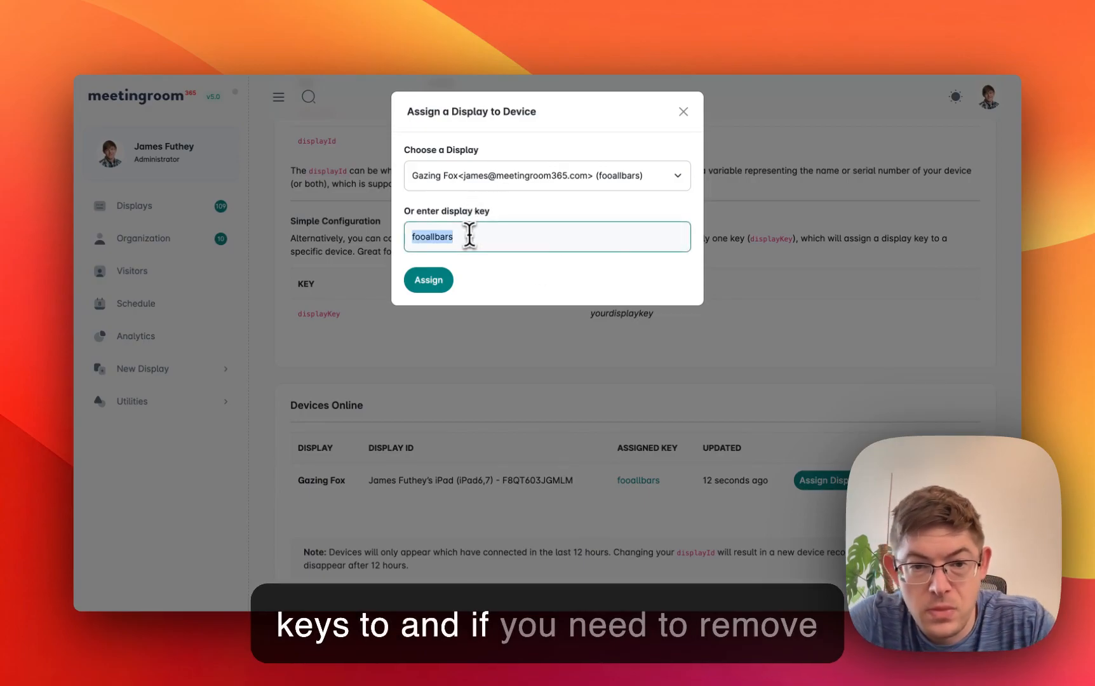
type("remove")
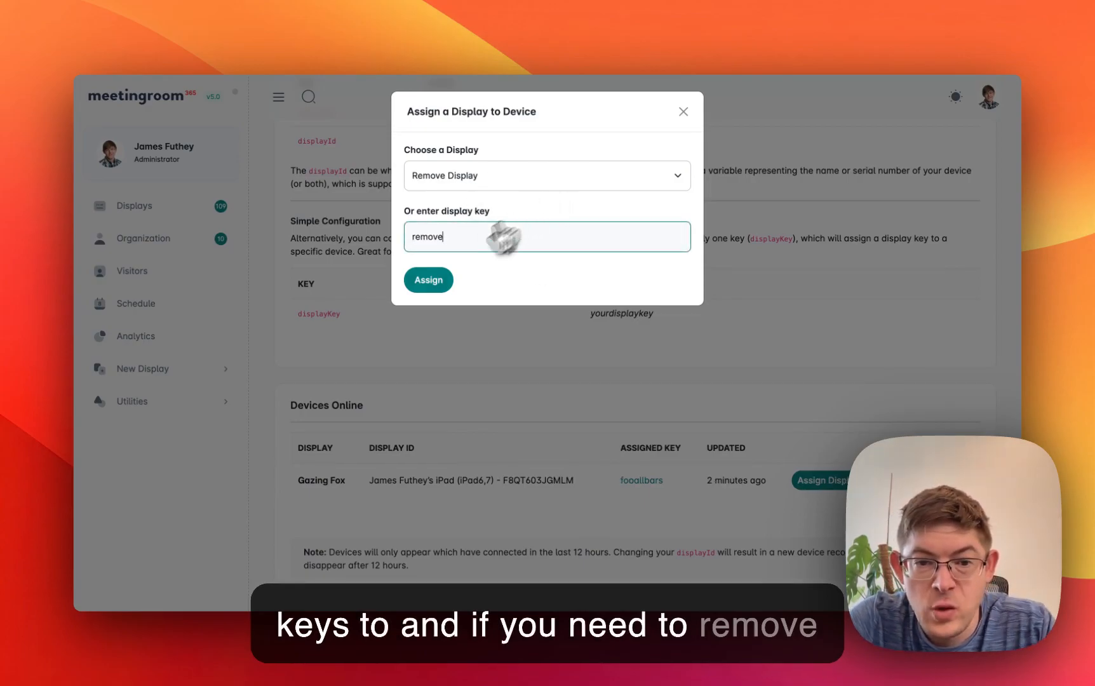
left_click(428, 282)
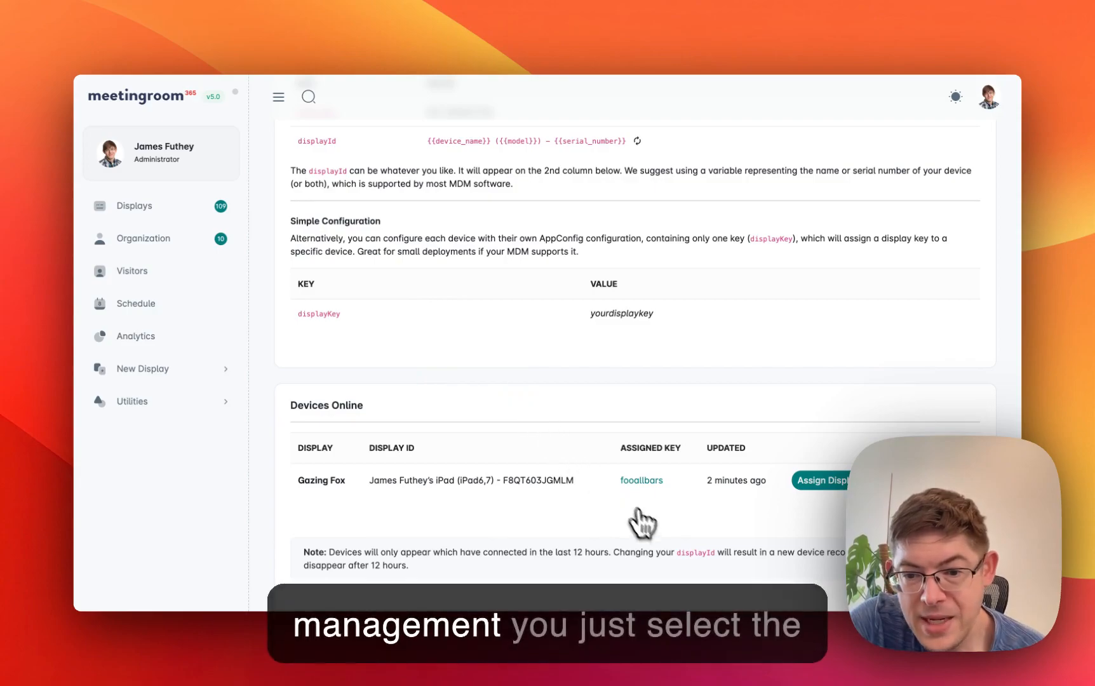
- View the Remove Display choice in the iPad's display assignment dialog, close it without assigning, and look over the MDM configuration page
left_click(817, 482)
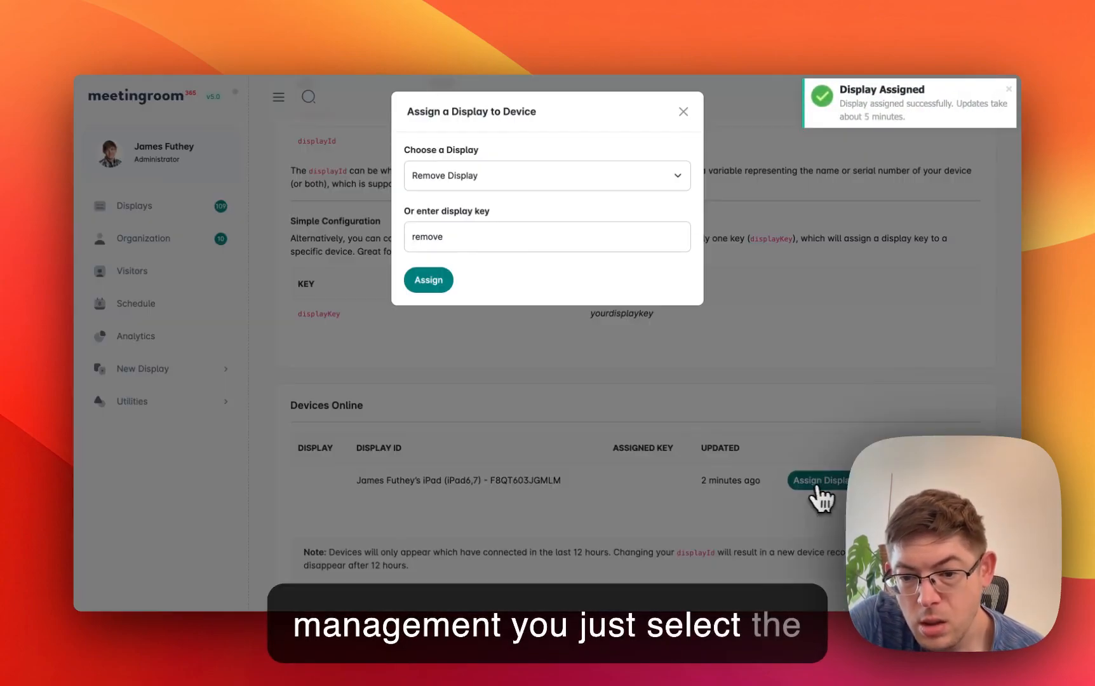
left_click(521, 176)
left_click(463, 175)
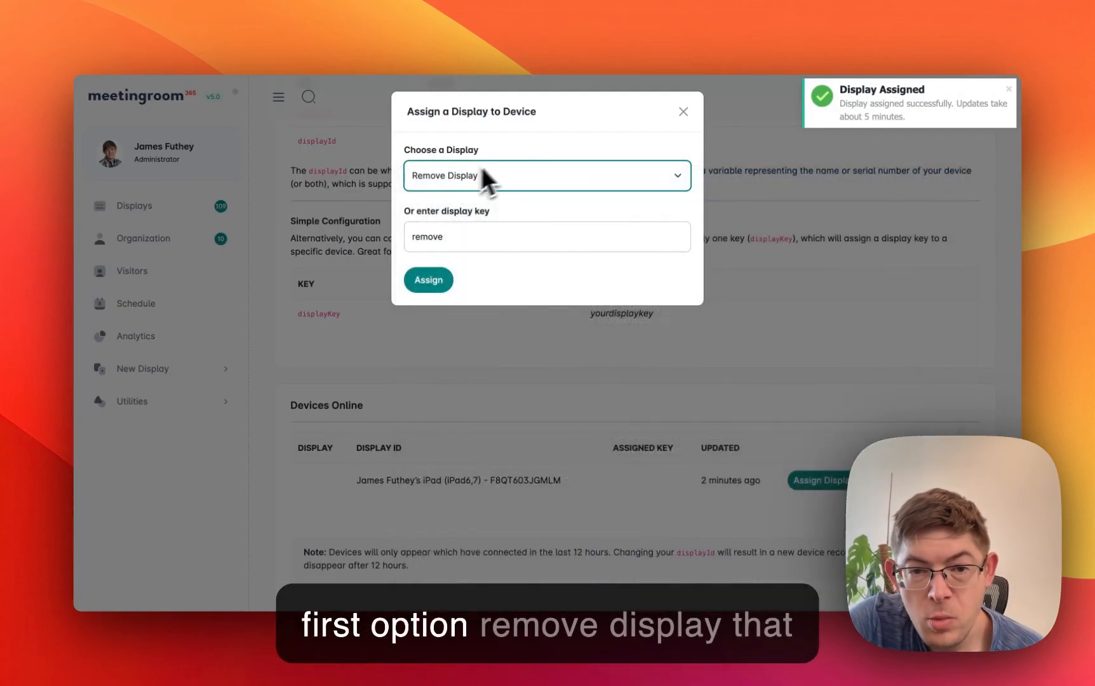
left_click(684, 113)
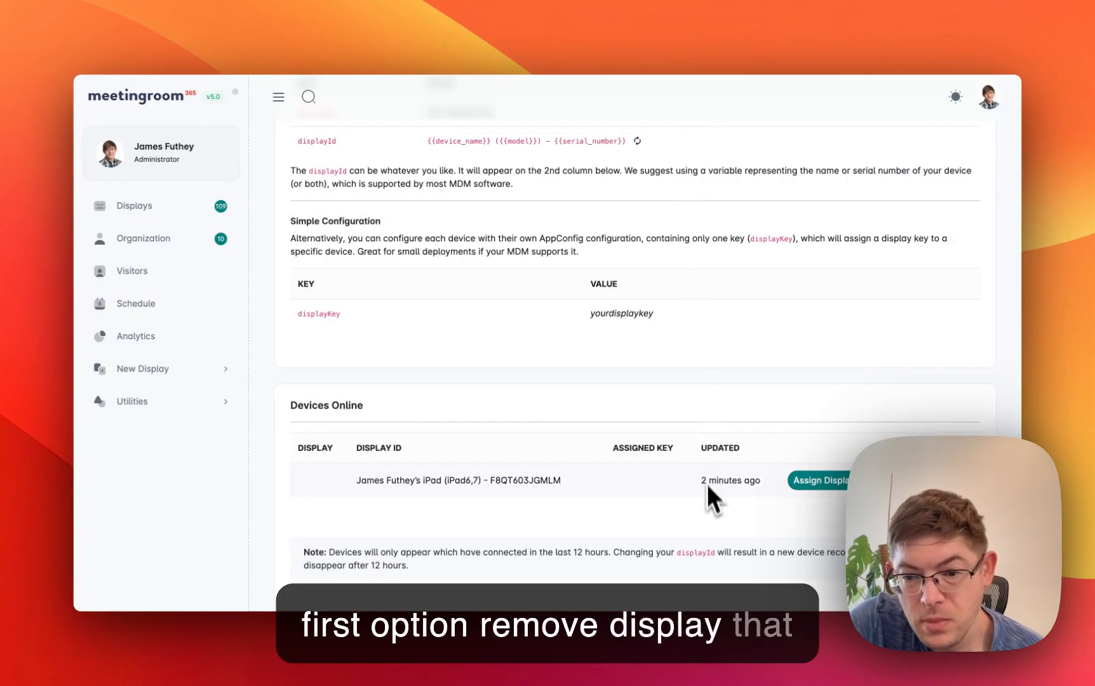
scroll(423, 362, "up", 5)
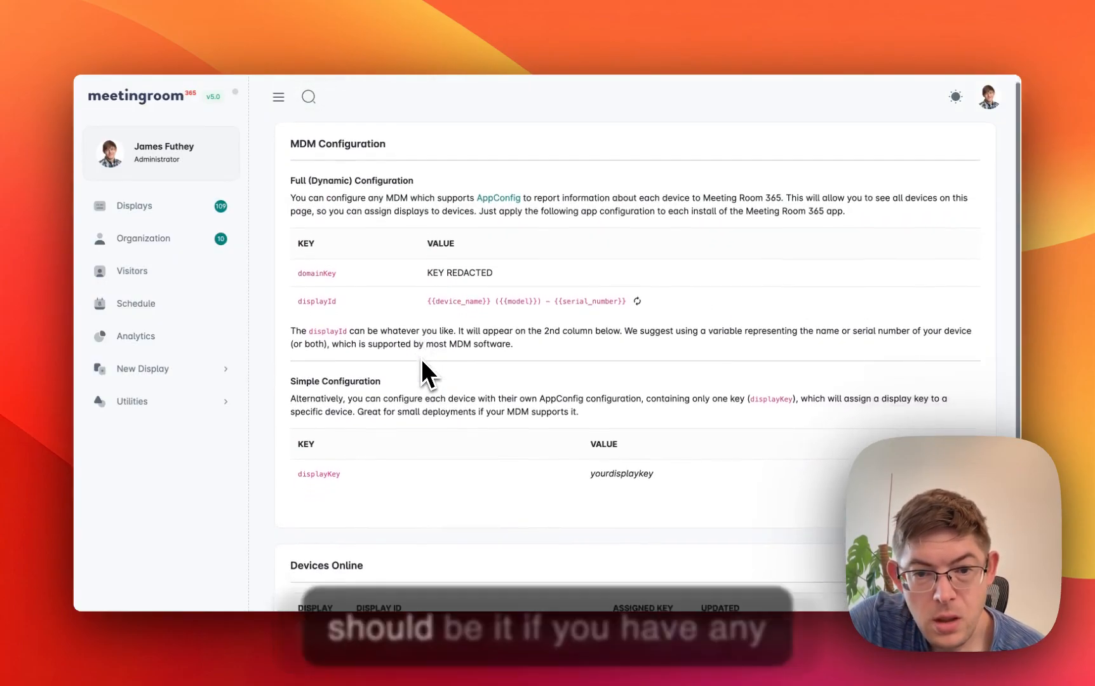
scroll(422, 361, "down", 5)
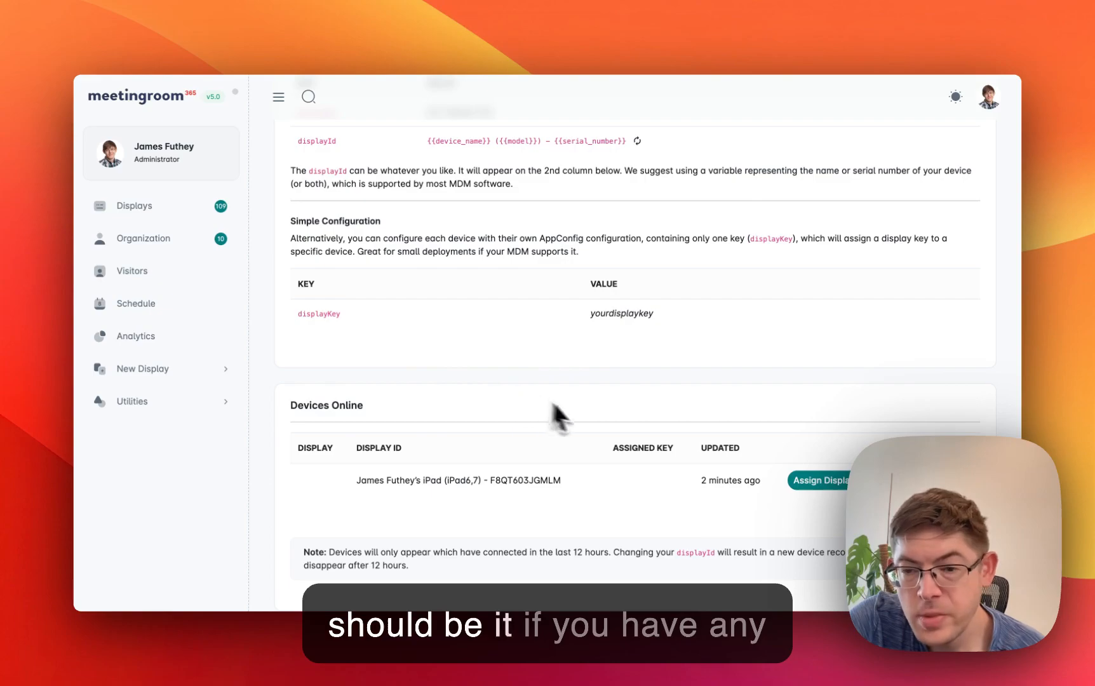